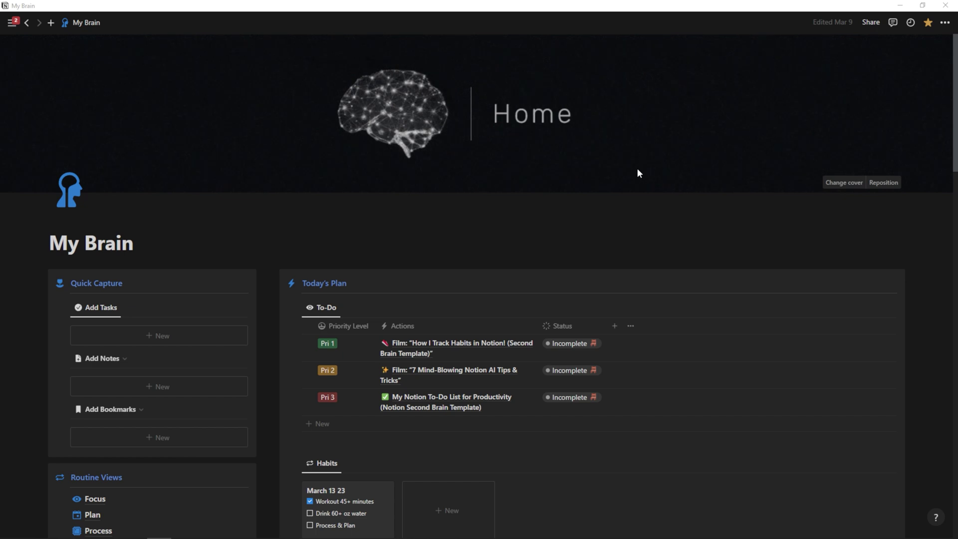
- Check the Drink 60+ oz water habit on the March 13 23 habit card
scroll(612, 128, "down", 3)
scroll(611, 125, "up", 3)
scroll(470, 131, "down", 3)
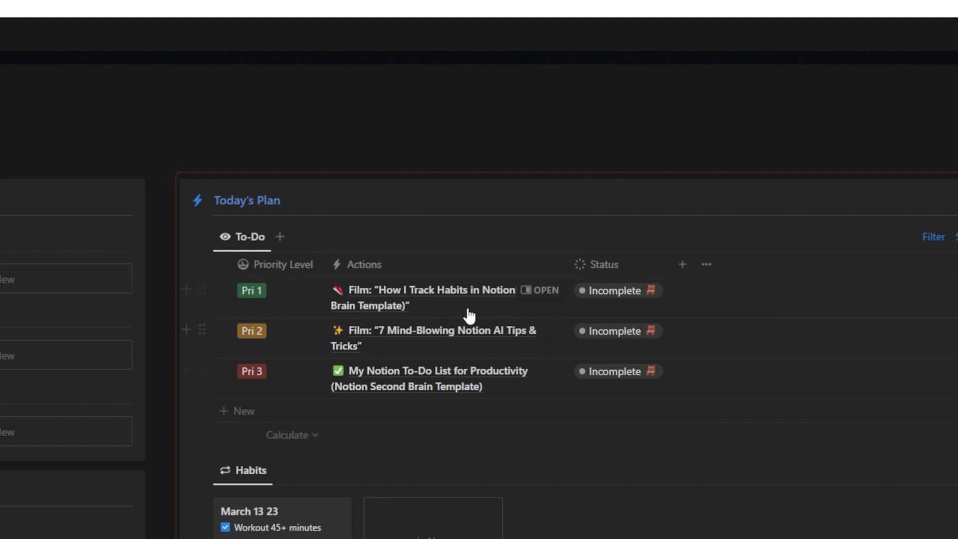
scroll(420, 344, "down", 5)
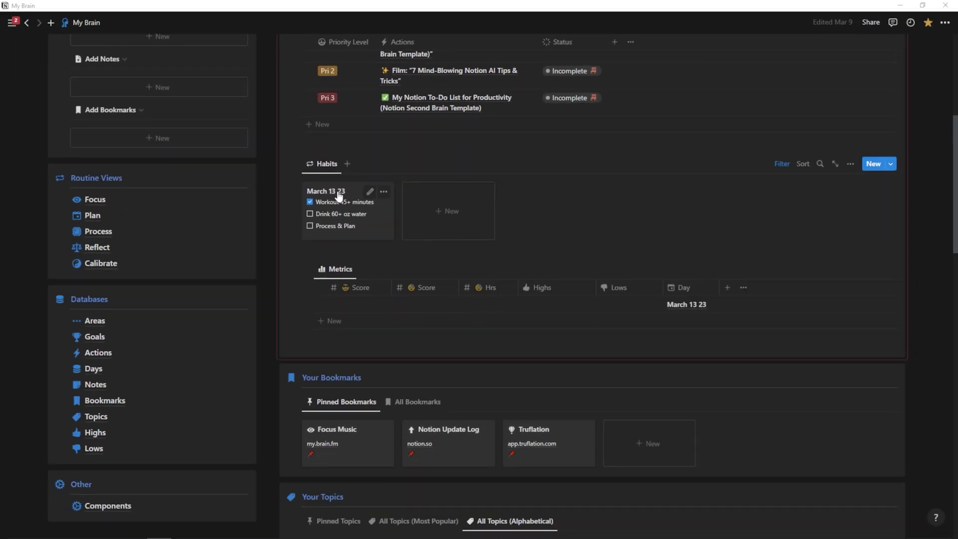
scroll(338, 195, "up", 6)
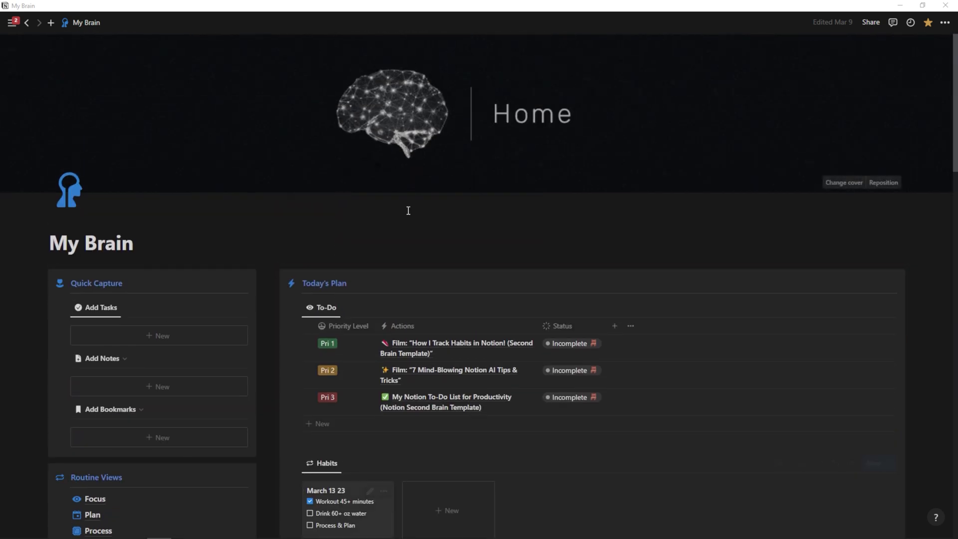
scroll(428, 352, "down", 3)
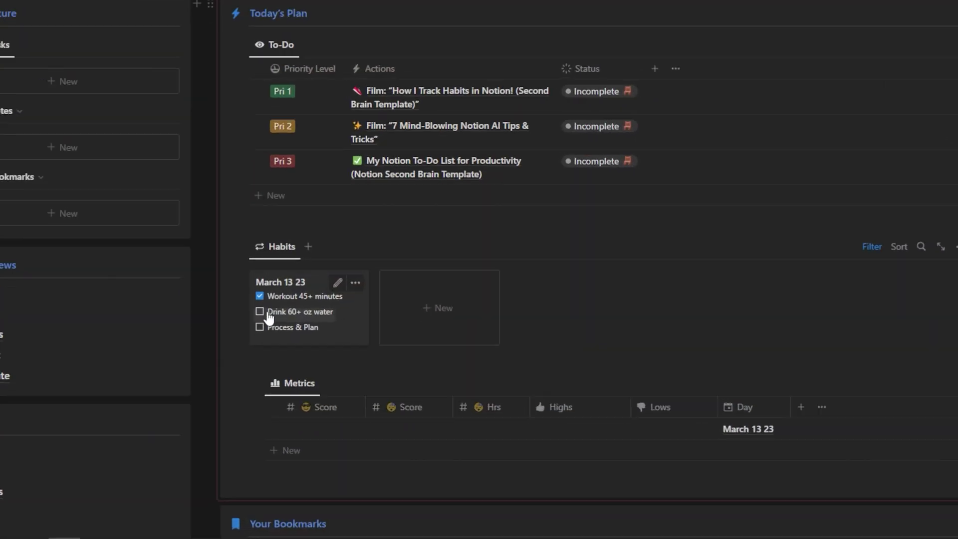
left_click(260, 312)
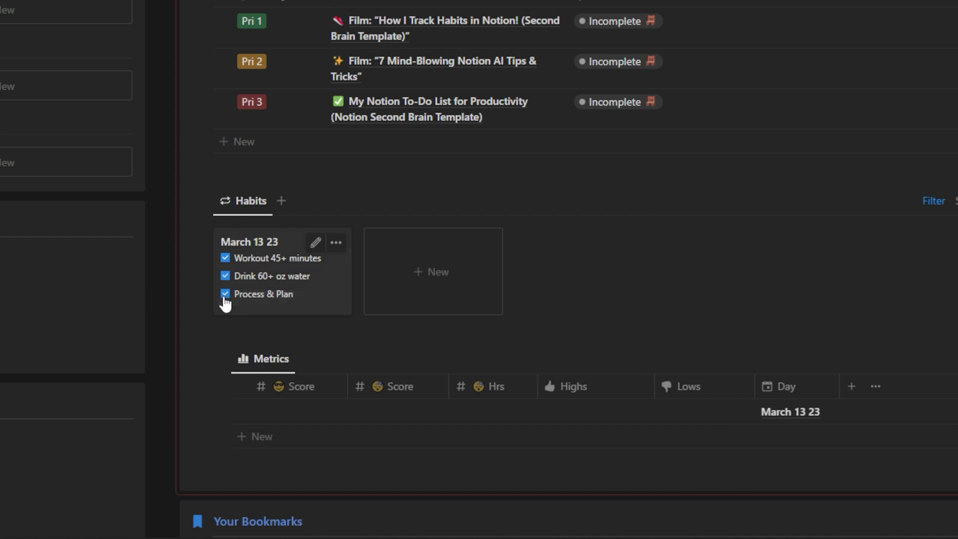
scroll(225, 302, "down", 3)
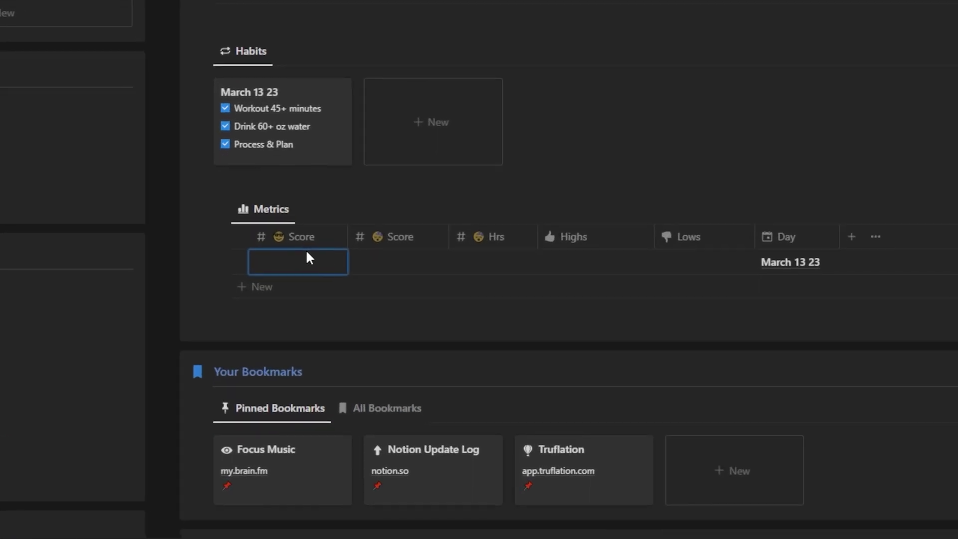
- Enter 75 and 74 in the two Score cells of the March 13 23 Metrics row
type("75")
key("Tab")
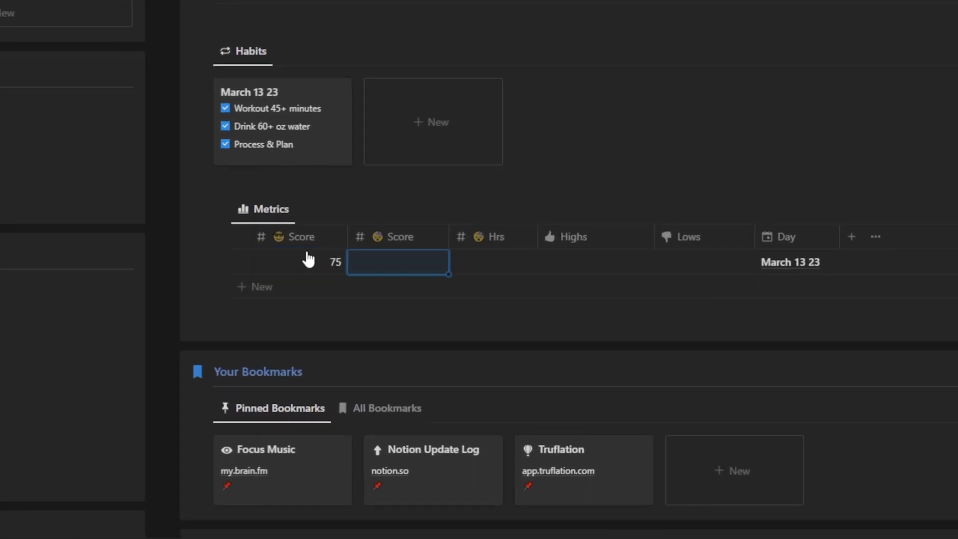
type("74")
key("Tab")
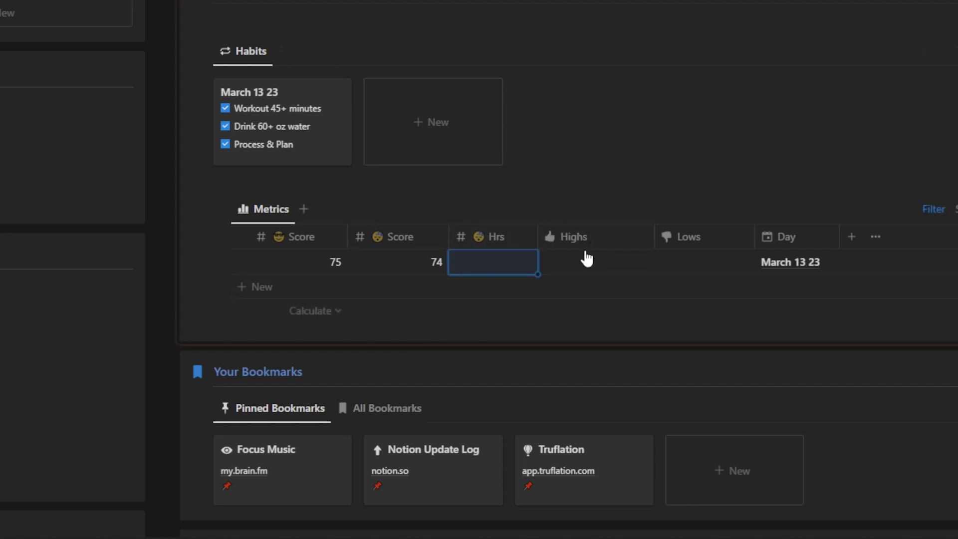
scroll(586, 258, "down", 15)
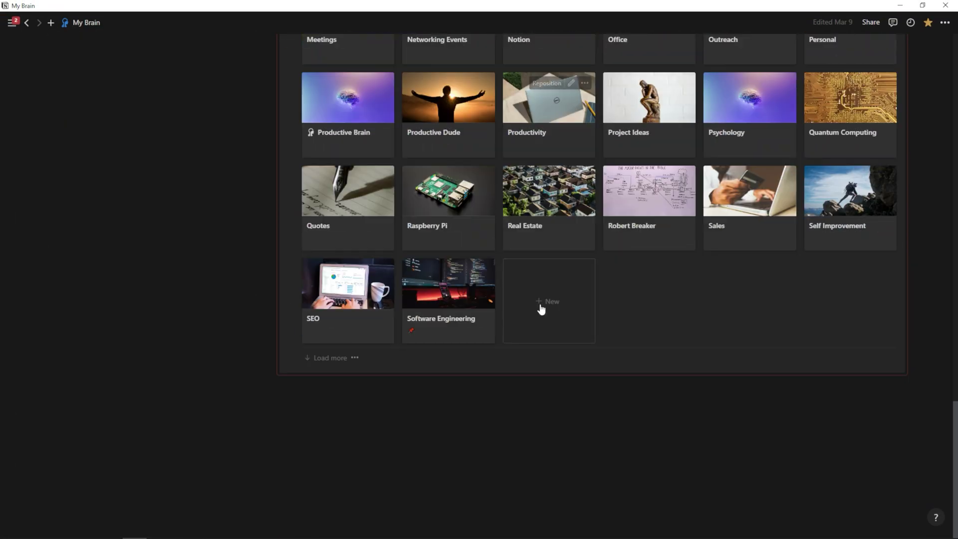
- Ask Notion AI, via /a below the gallery, to convert 6 hours 19 minutes to decimal hours
left_click(421, 386)
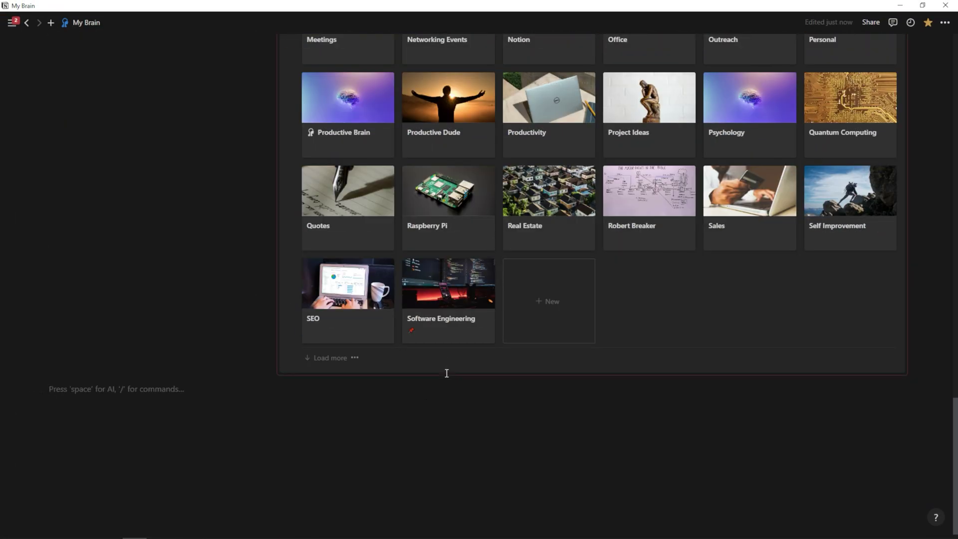
type("/")
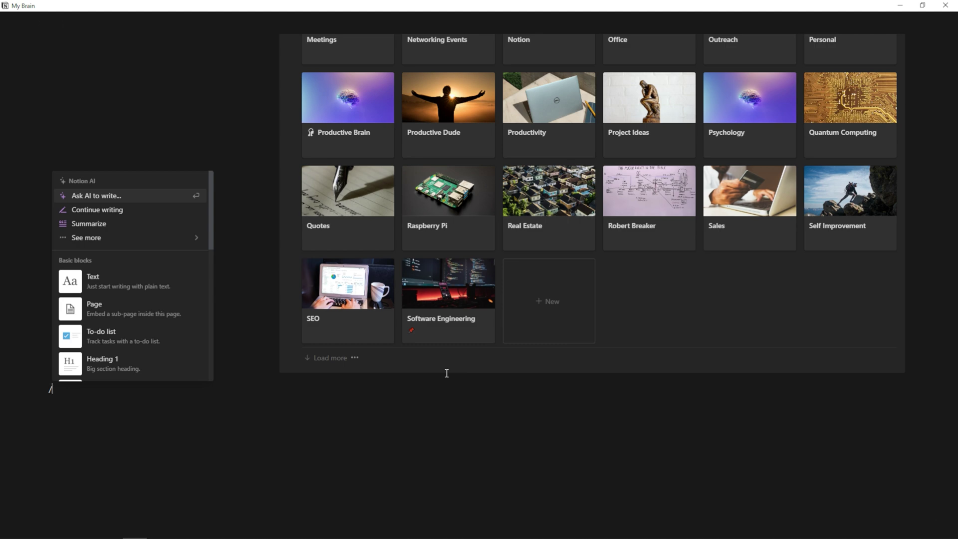
type("a")
key("Return")
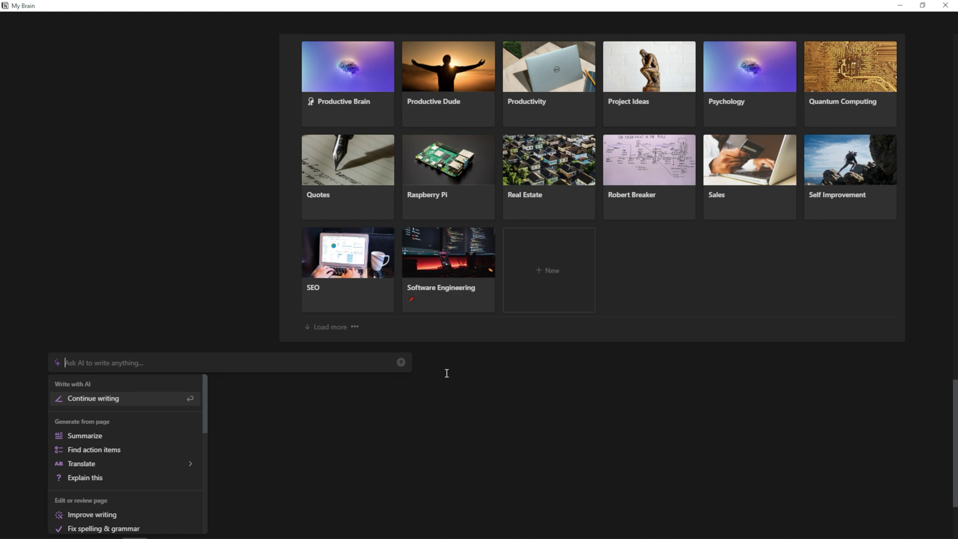
type("convert 6 hours and 19 minutes to a decimal")
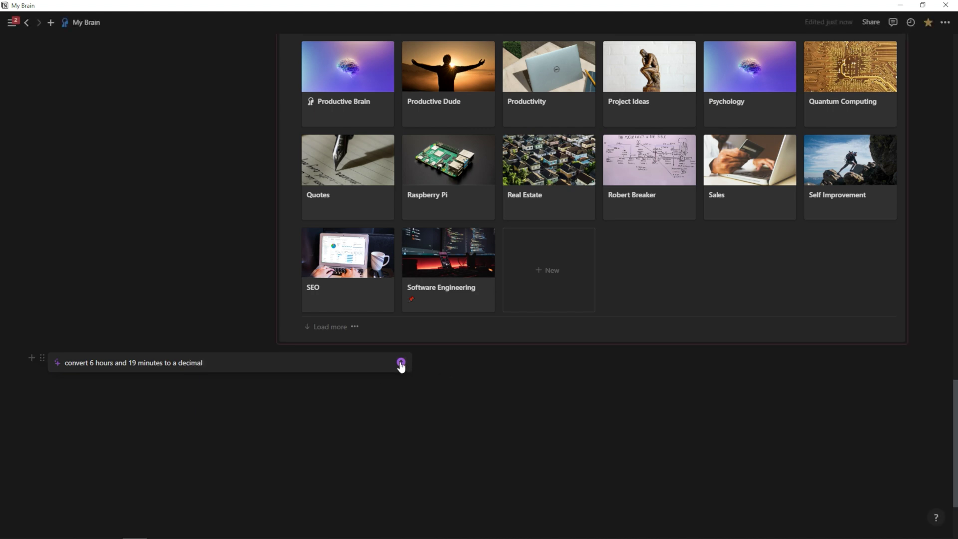
left_click(401, 362)
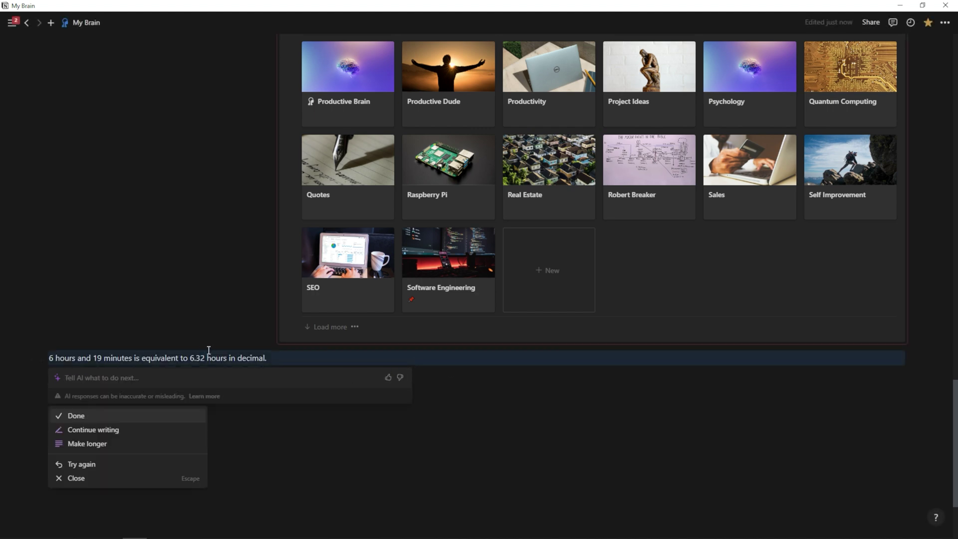
- Keep the AI answer on the page and copy its 6.32 value
key("Return")
left_click(190, 371)
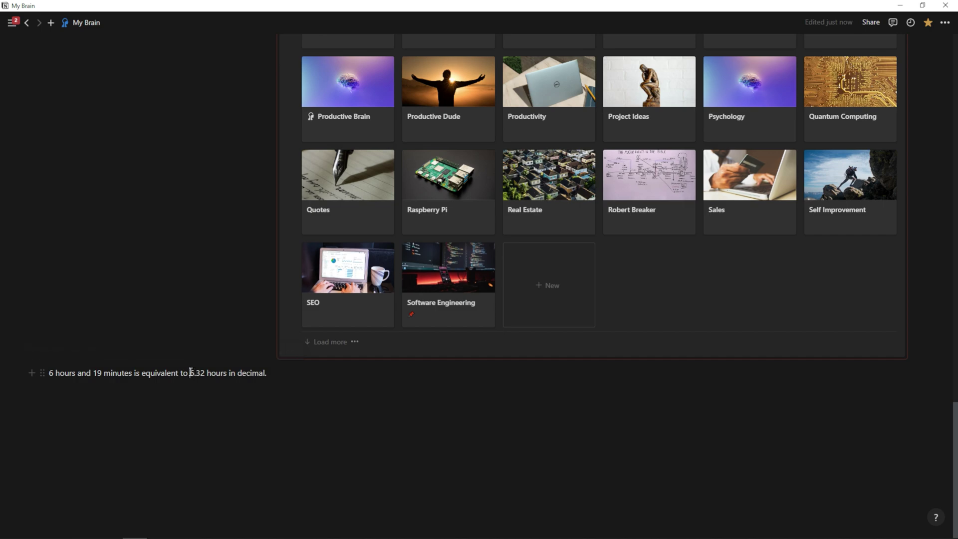
left_click_drag(205, 373, 206, 373)
key("ctrl+c")
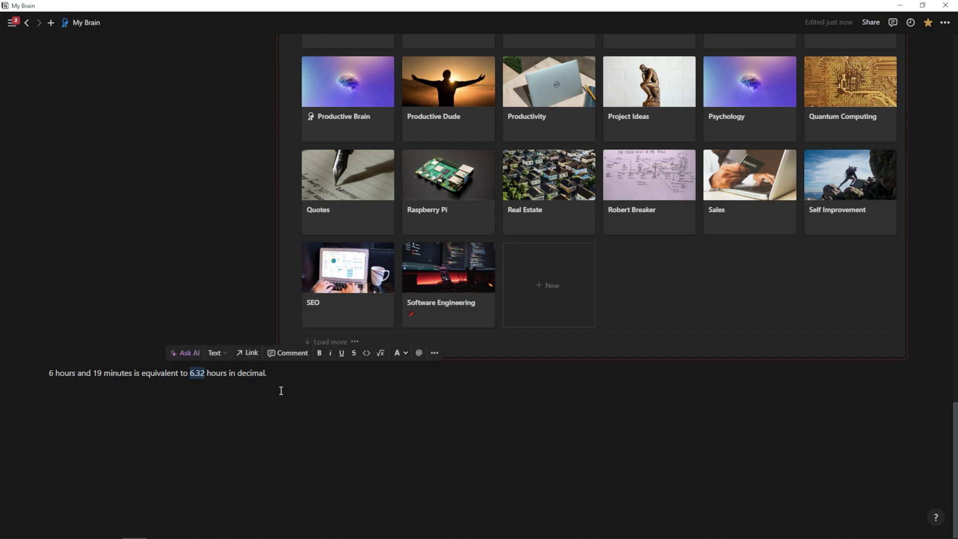
scroll(281, 390, "up", 20)
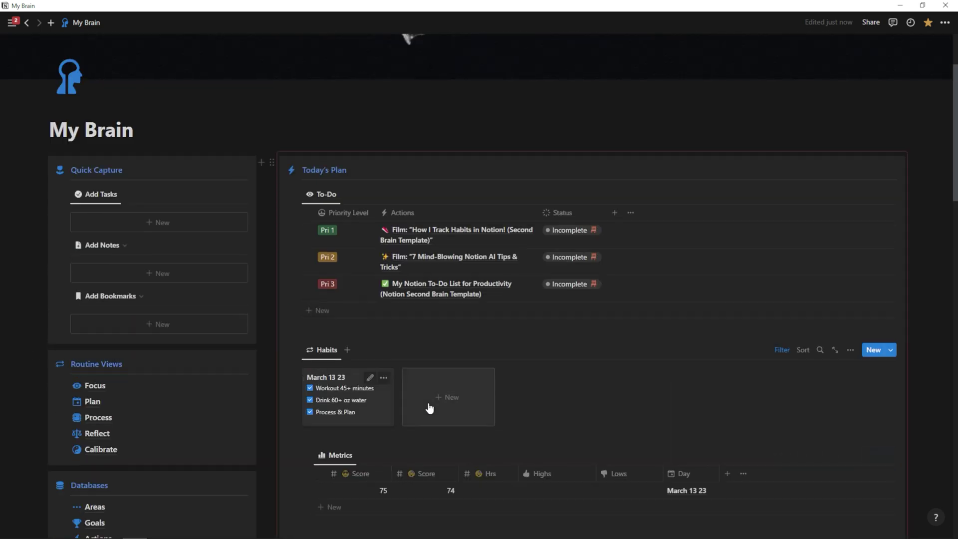
- Paste 6.32 into today's Hrs cell and uncheck Process & Plan and Drink 60+ oz water
left_click(499, 490)
key("ctrl+v")
scroll(580, 430, "down", 2)
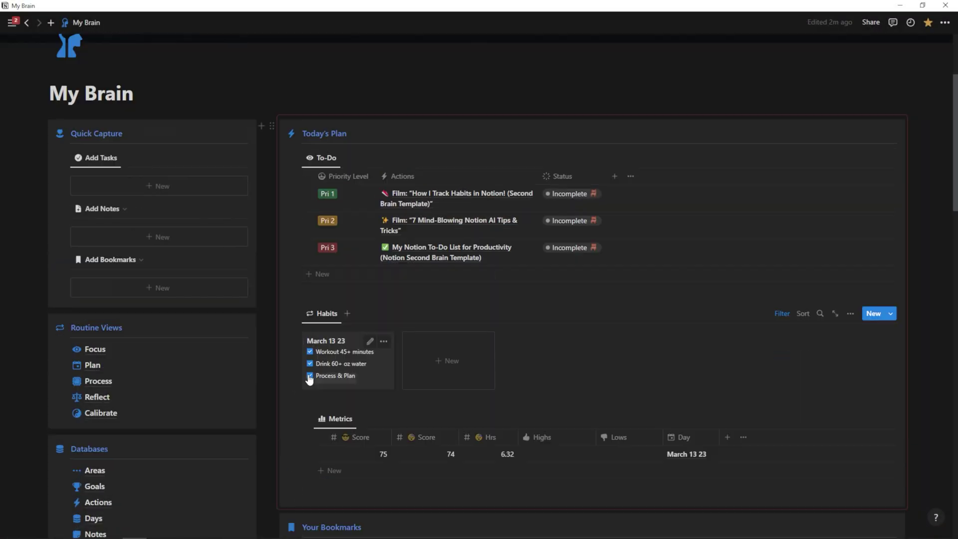
left_click(310, 377)
left_click(310, 363)
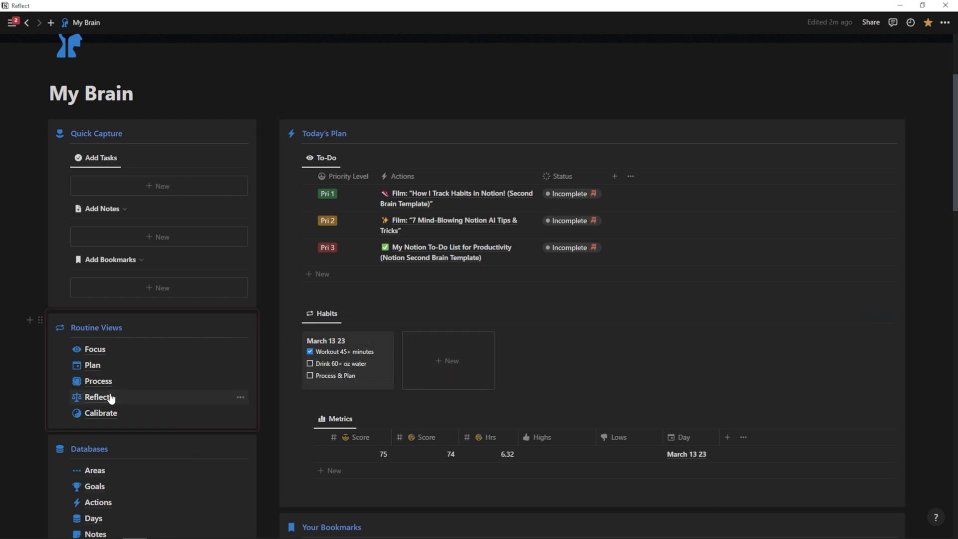
- Open Reflect, expand All Archives and 2023 Q1 M1, and switch to the Metrics & Habits view
left_click(163, 397)
scroll(170, 384, "down", 1)
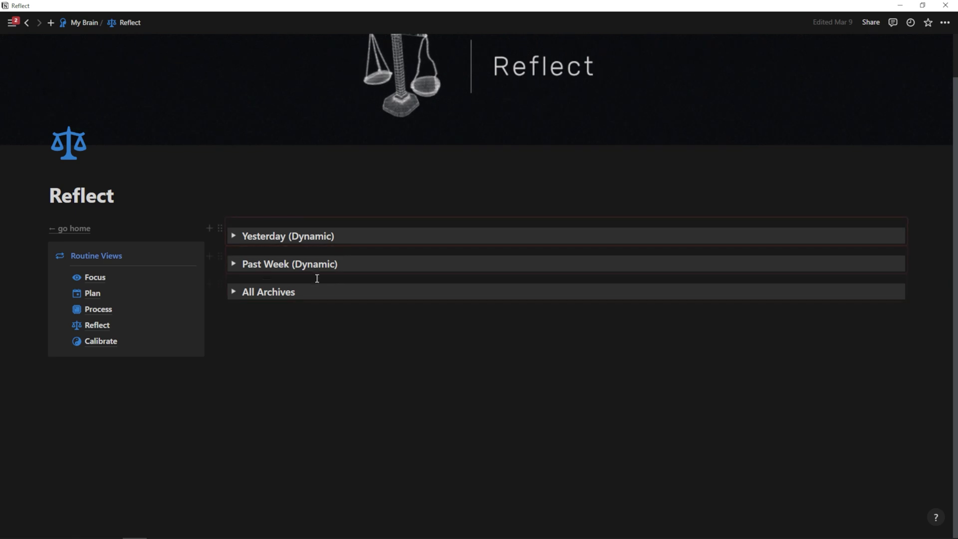
left_click(233, 292)
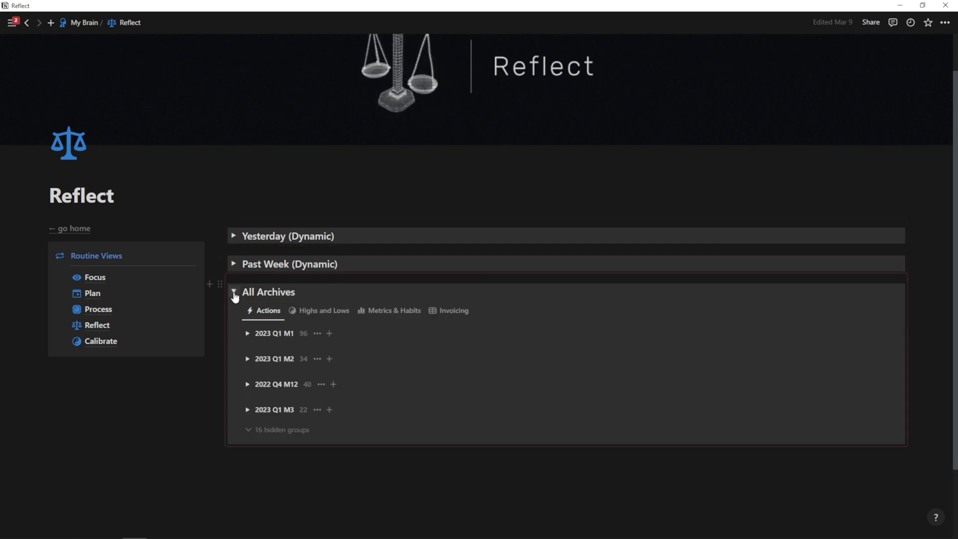
left_click(248, 335)
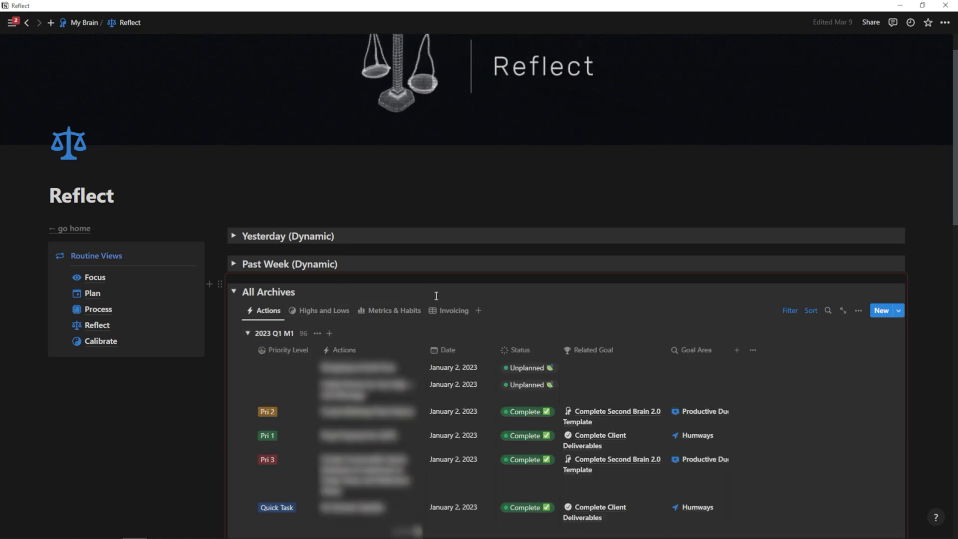
scroll(437, 298, "down", 3)
scroll(441, 299, "down", 2)
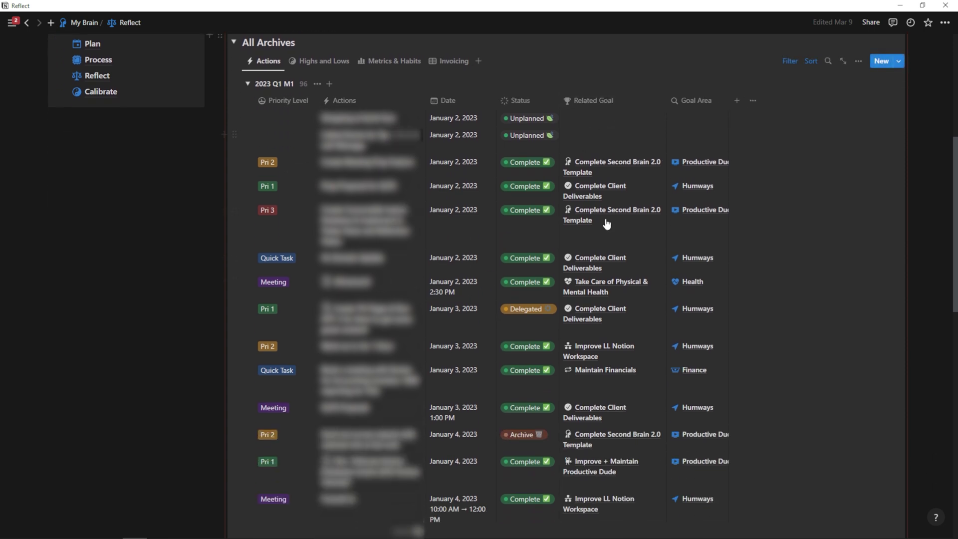
scroll(620, 204, "up", 2)
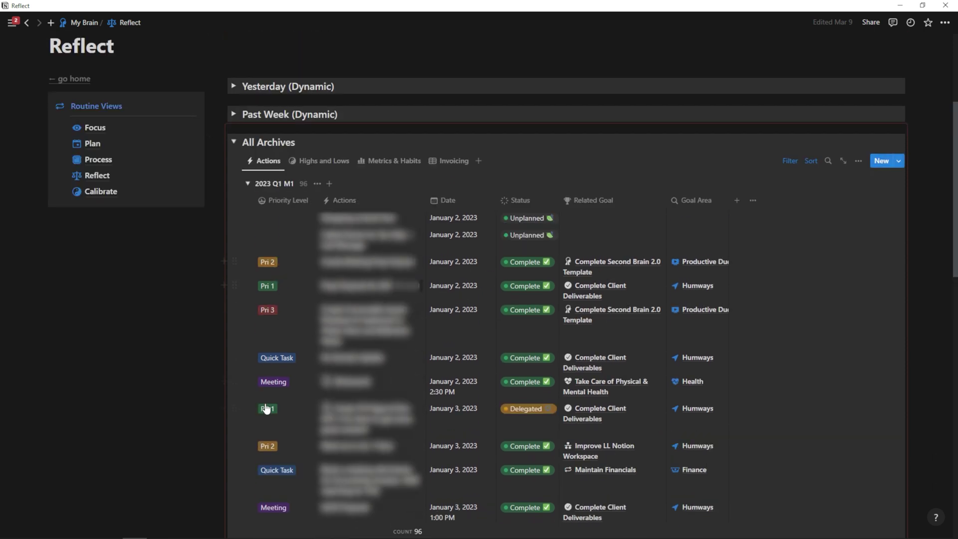
left_click(392, 160)
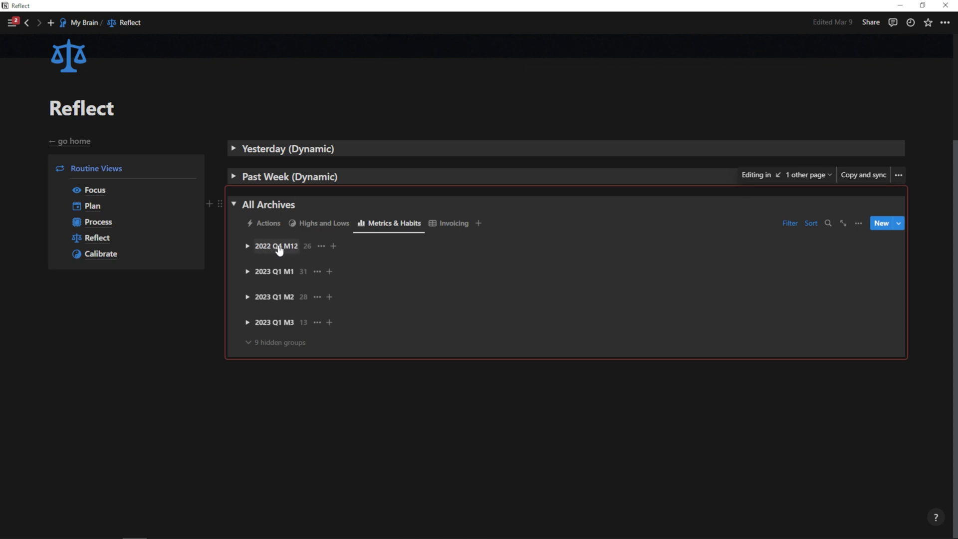
left_click(247, 246)
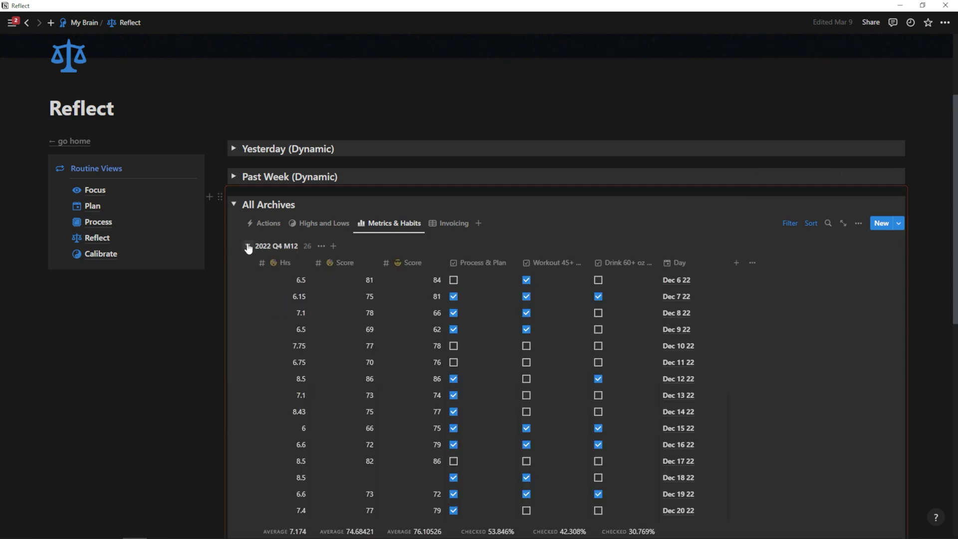
scroll(342, 256, "down", 1)
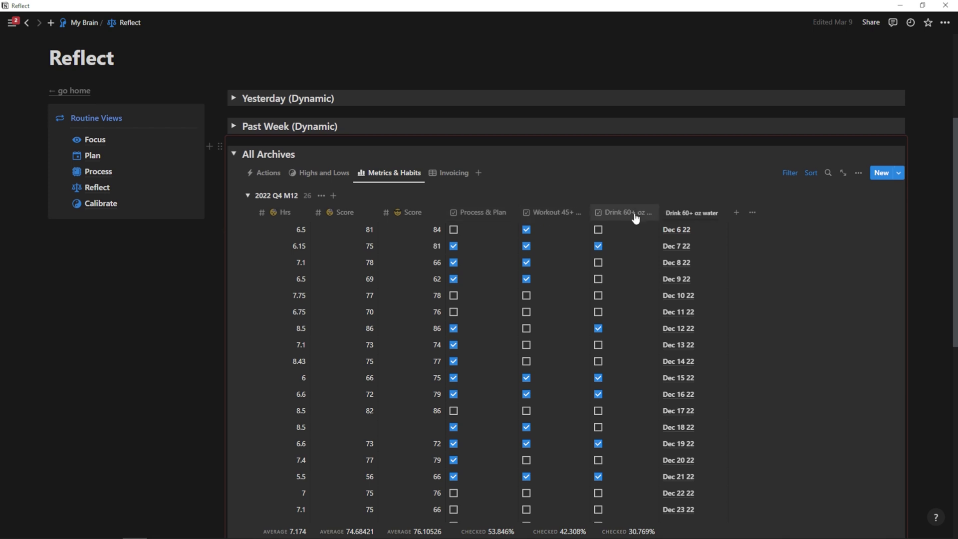
scroll(635, 219, "down", 6)
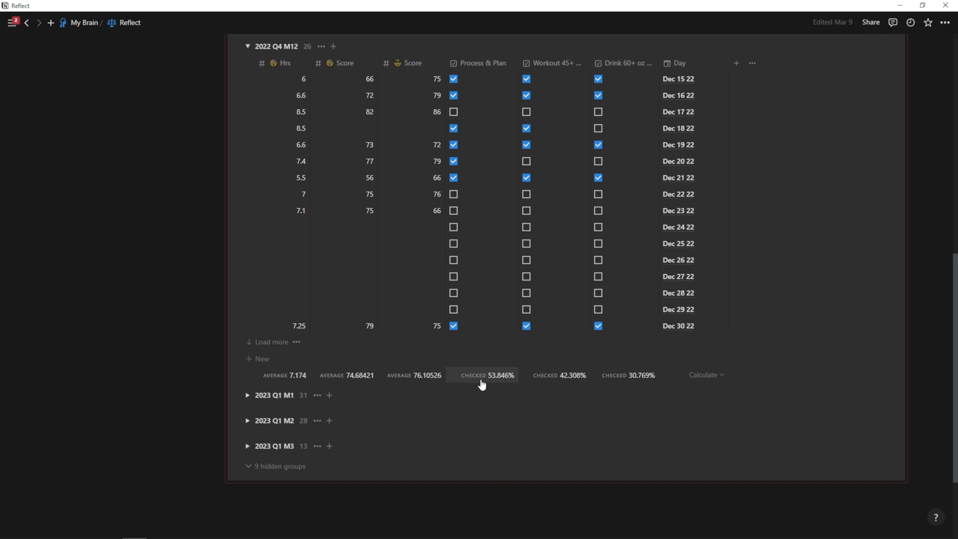
scroll(601, 373, "up", 3)
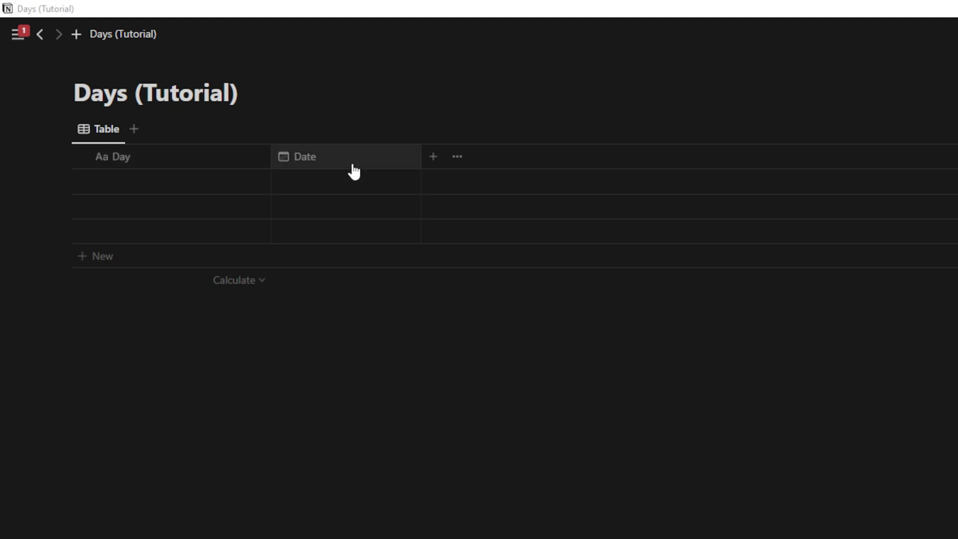
- Start a new property on the Days (Tutorial) table, then cancel the New property panel
left_click(432, 157)
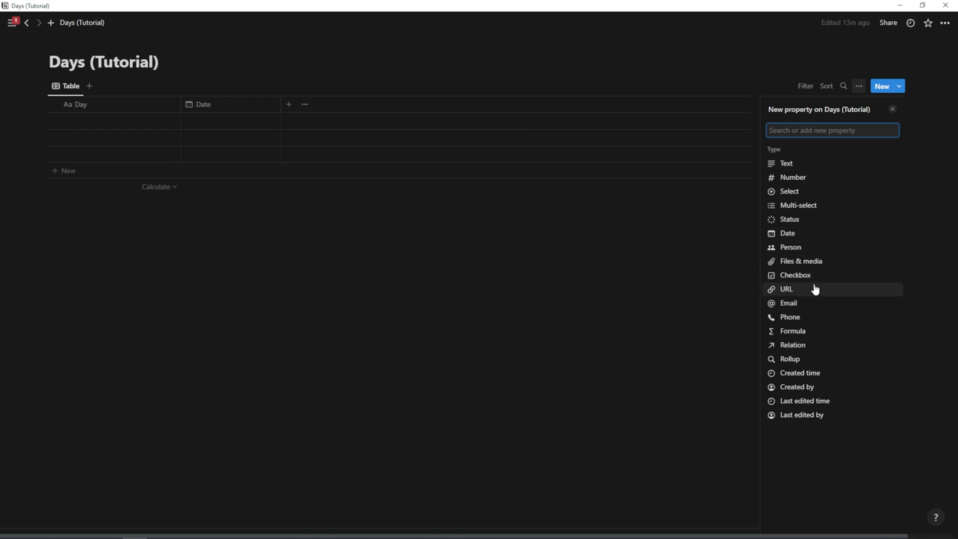
key("Escape")
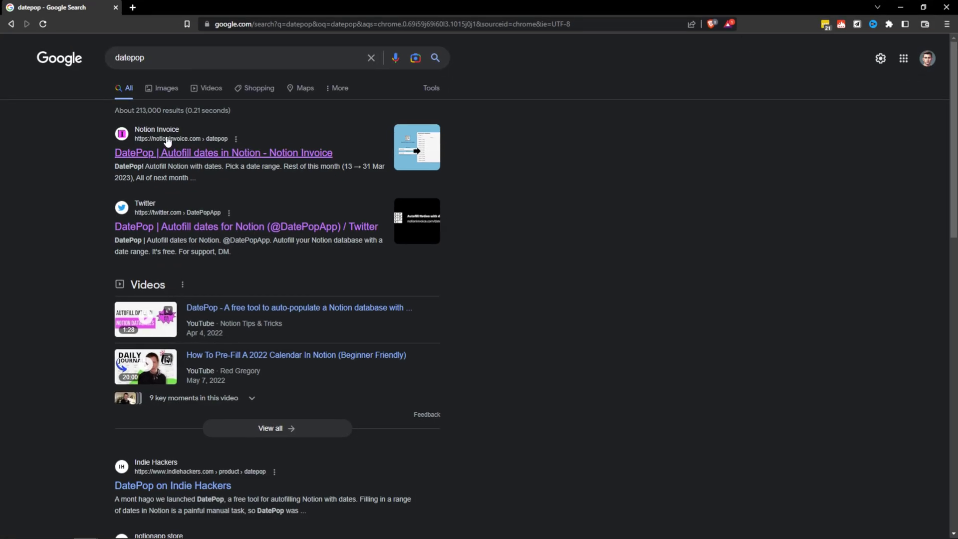
- Open DatePop from the Google results and set its range to Rest of this year (13 Mar–31 Dec 2023)
double_click(148, 58)
left_click(88, 160)
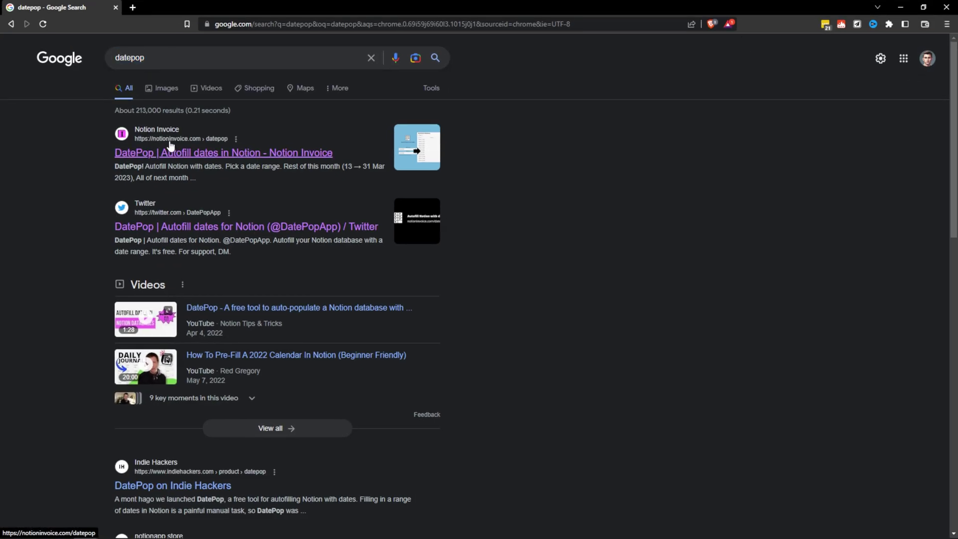
left_click(199, 152)
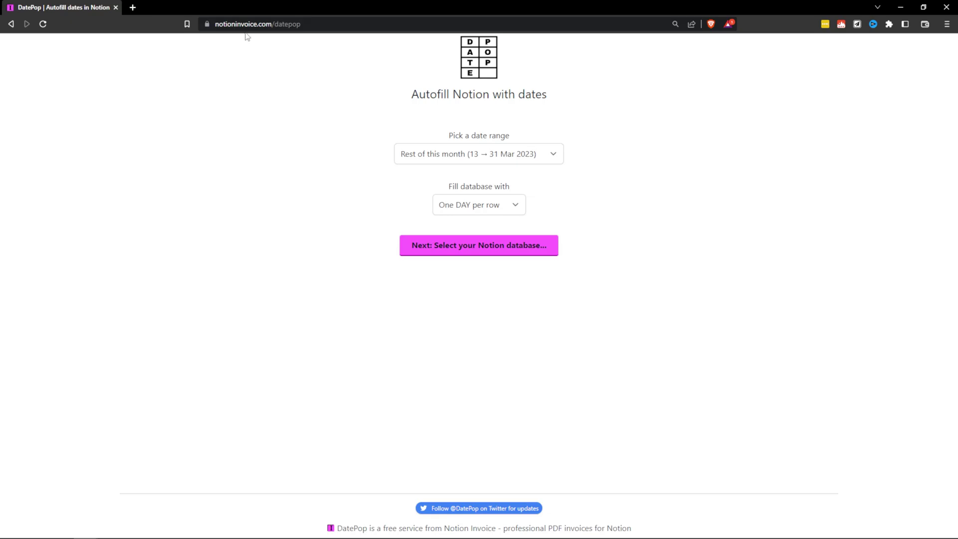
left_click_drag(215, 24, 294, 25)
left_click(342, 84)
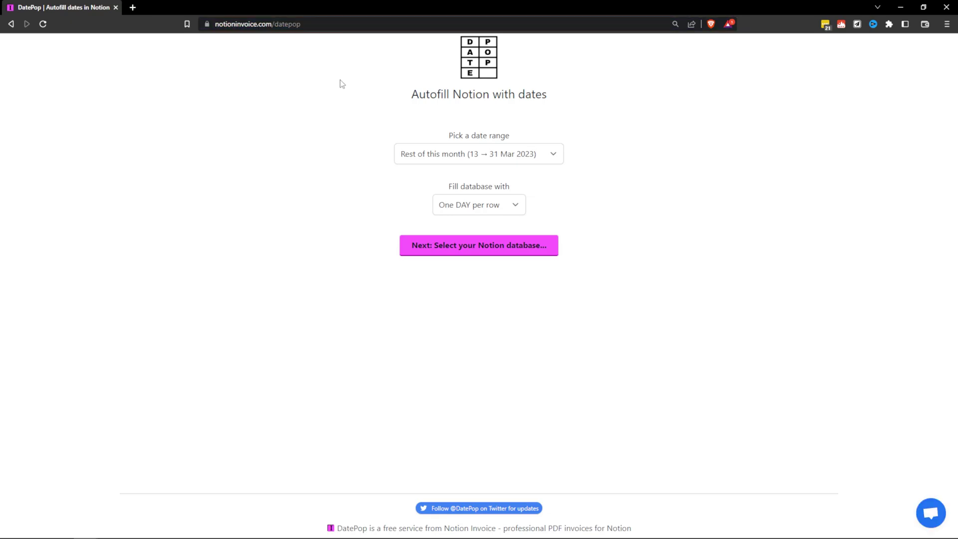
left_click(455, 158)
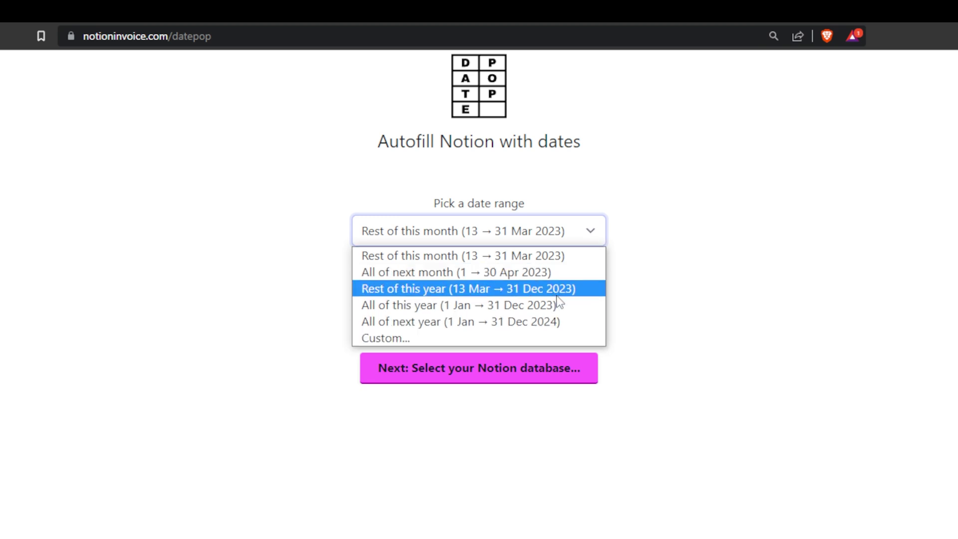
left_click(569, 289)
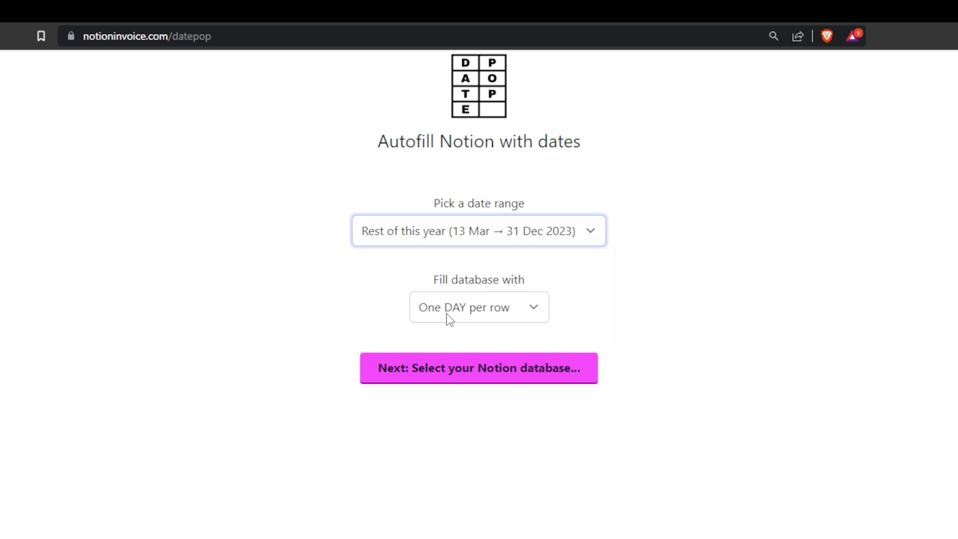
- Select the Days (Tutorial) page alongside My Brain for DatePop's Notion access
left_click(495, 384)
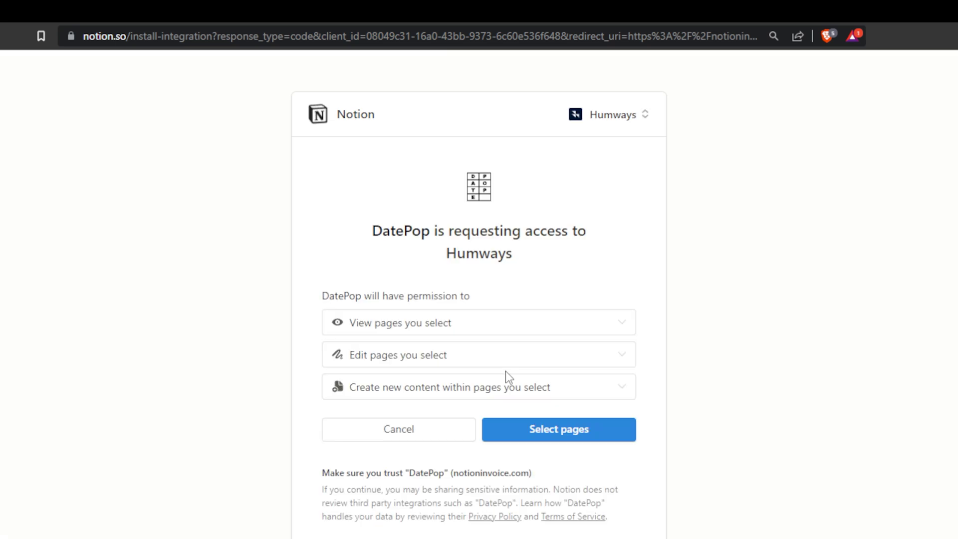
left_click(555, 345)
scroll(554, 300, "down", 4)
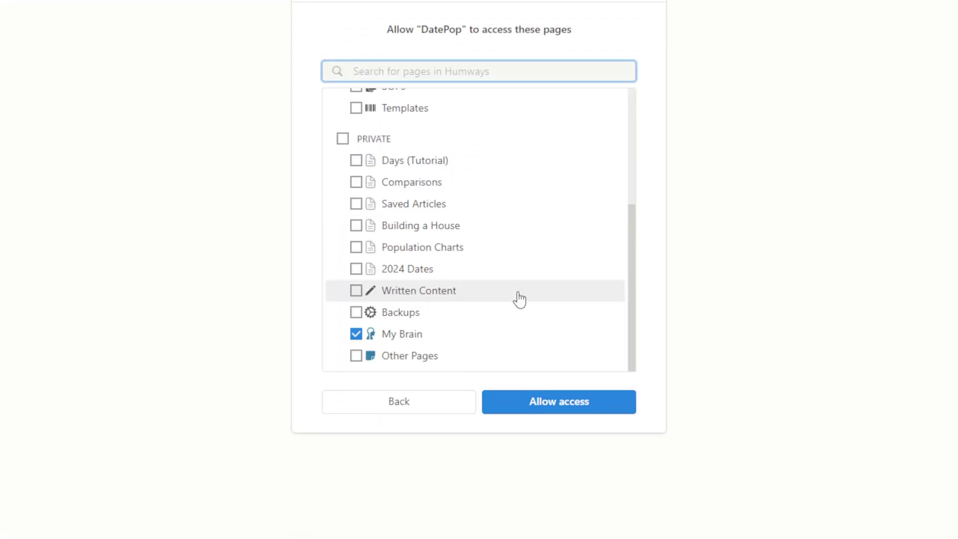
left_click(356, 160)
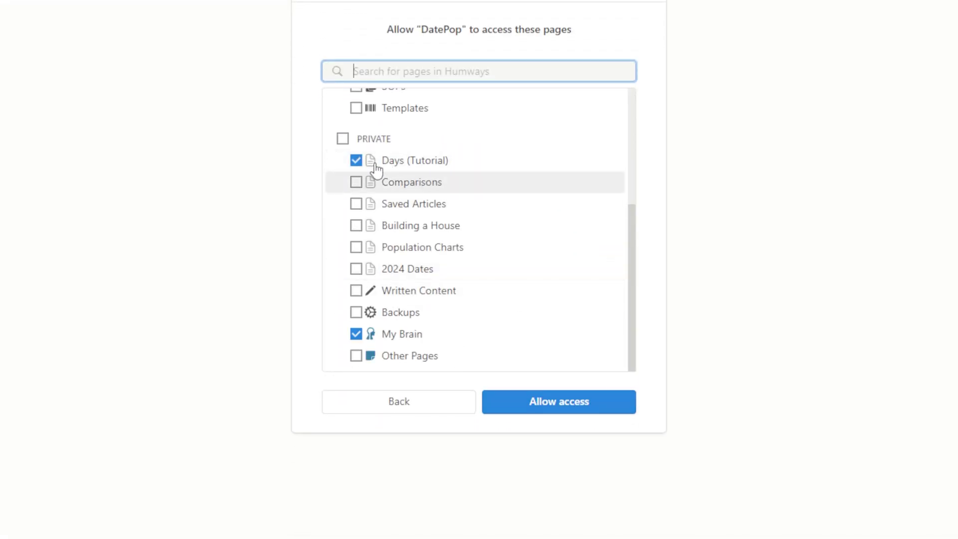
- Allow access, then create dates filling the Date property and titles formatted '1 March 2022'
left_click(558, 403)
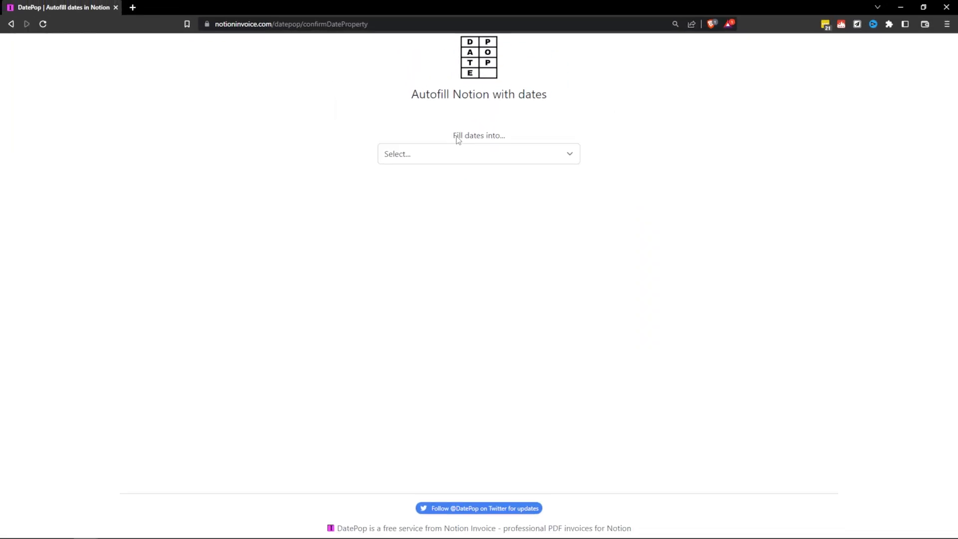
triple_click(458, 140)
left_click(520, 145)
left_click(522, 161)
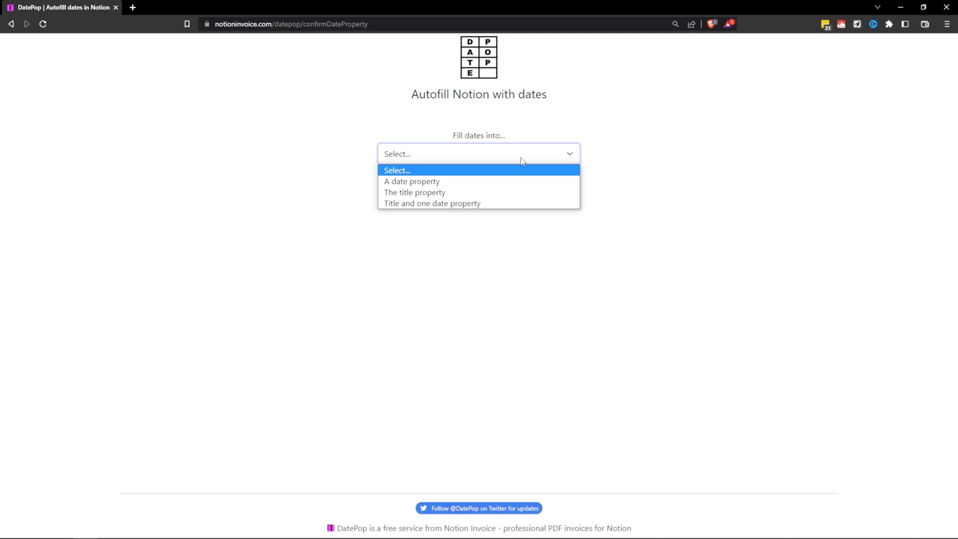
left_click(496, 204)
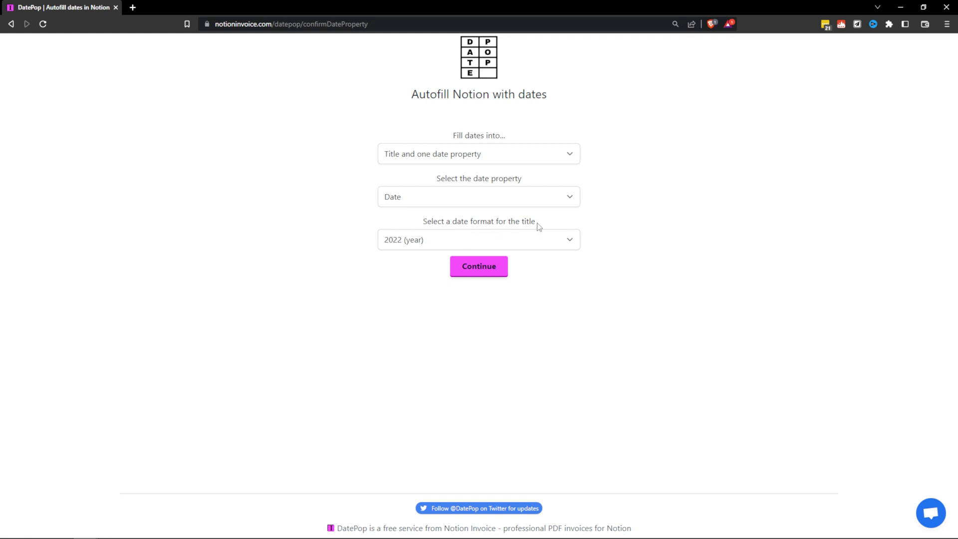
left_click(571, 238)
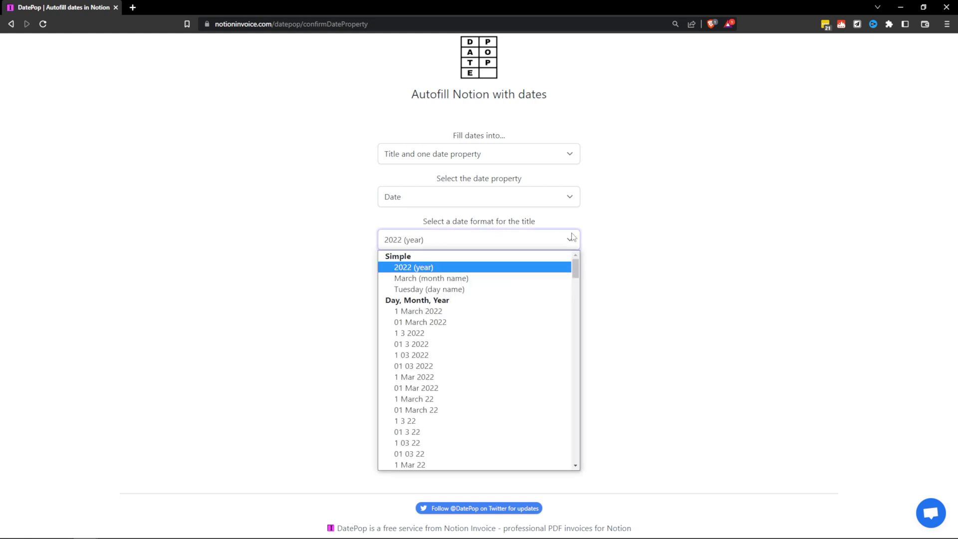
left_click(500, 312)
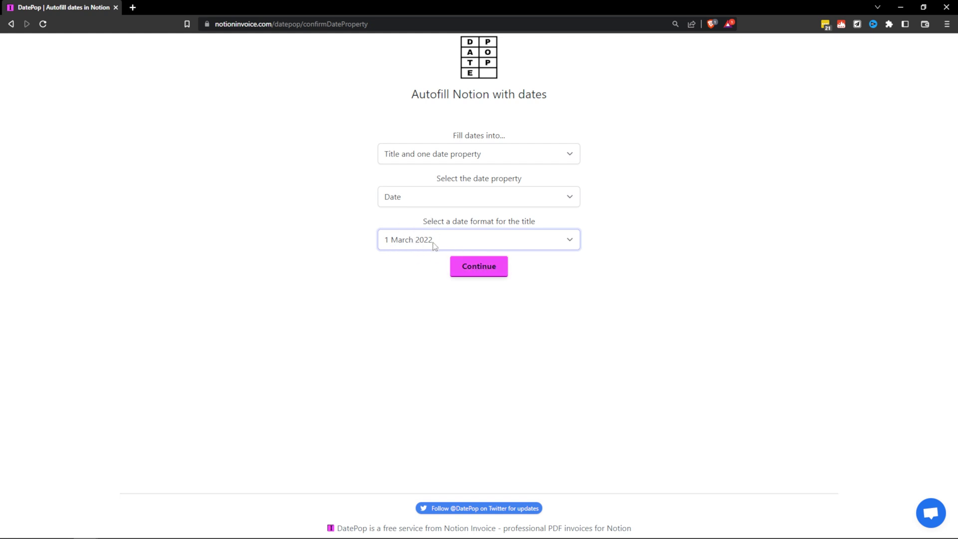
left_click(497, 268)
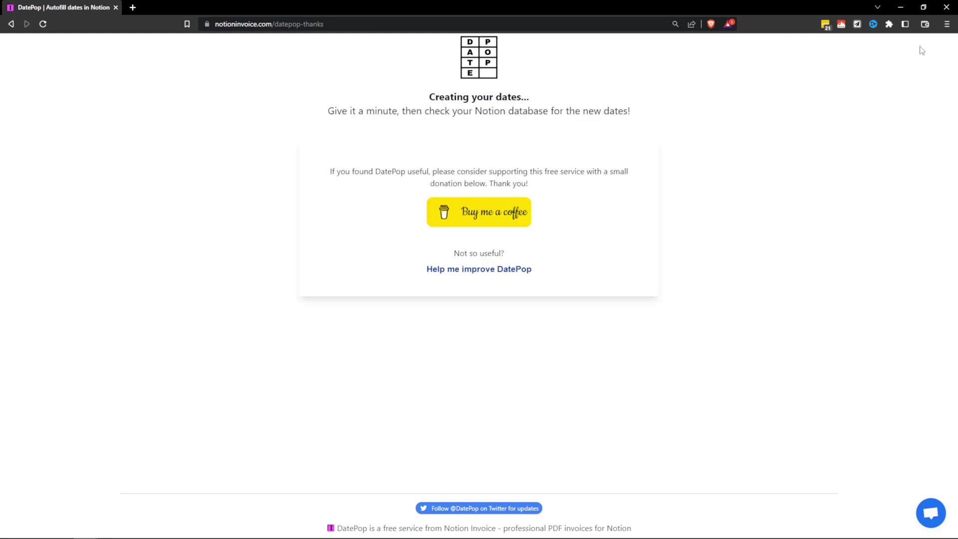
- Return to Notion and delete the three empty rows from the Days (Tutorial) table
left_click(924, 7)
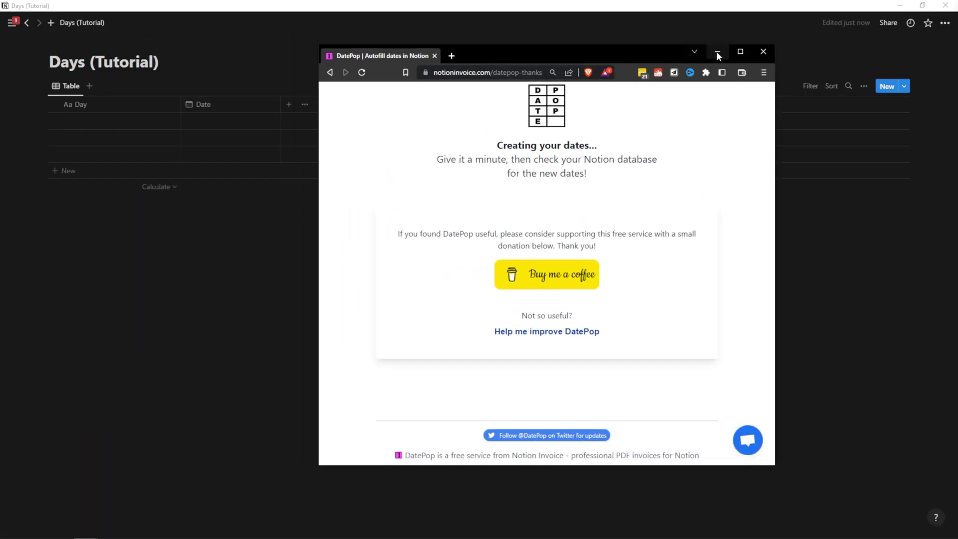
left_click(717, 51)
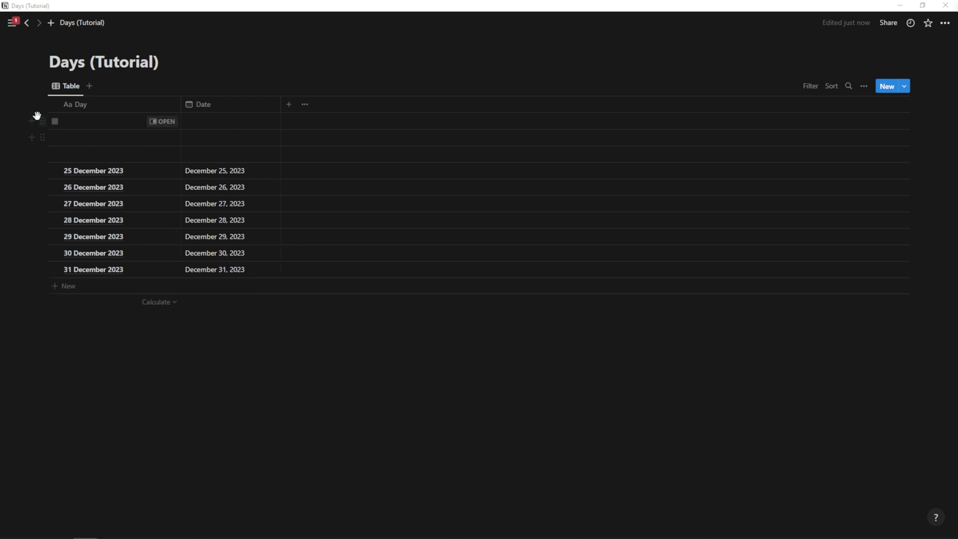
left_click(55, 121)
left_click(55, 137)
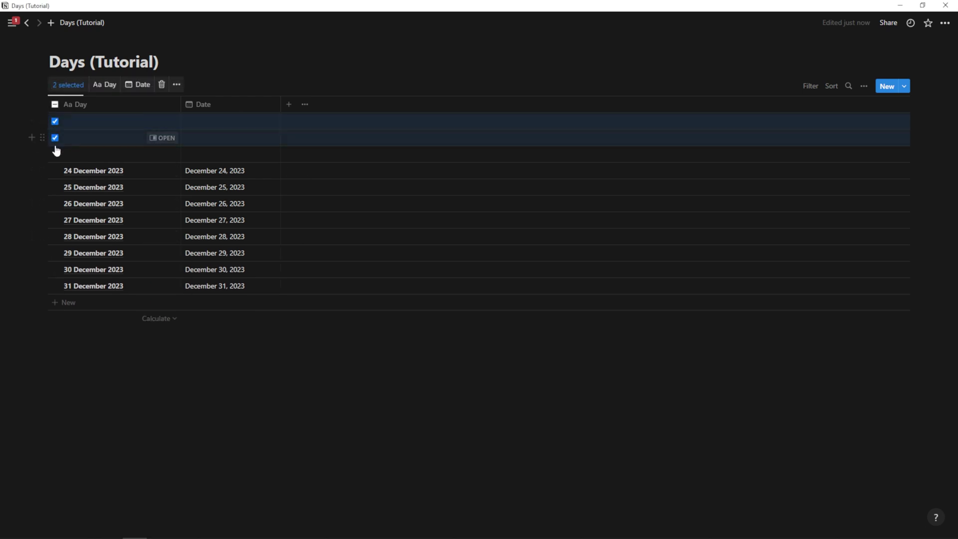
left_click(55, 155)
left_click(161, 84)
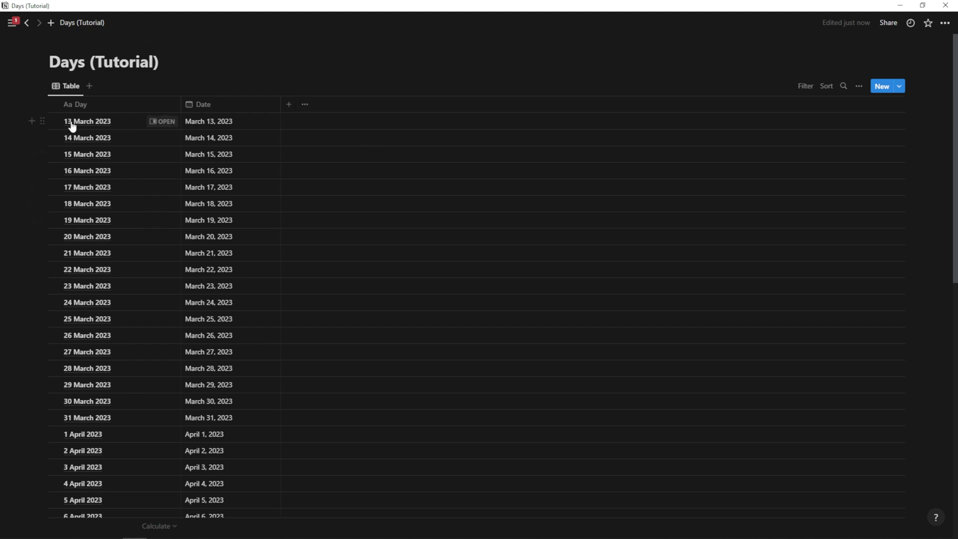
- Narrow the Day column and scroll through the generated day rows back to the top
left_click_drag(181, 106, 135, 103)
scroll(202, 173, "down", 5)
scroll(202, 173, "down", 20)
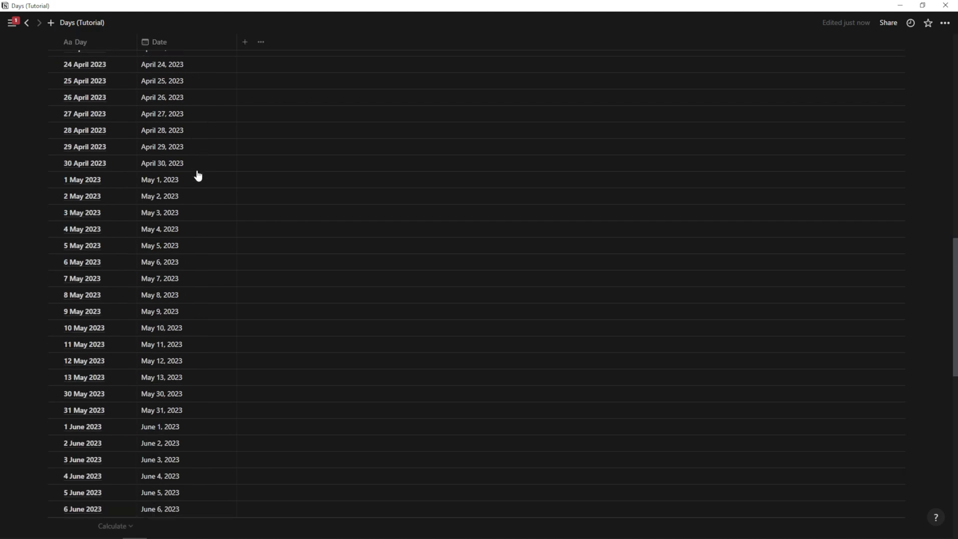
scroll(393, 251, "down", 8)
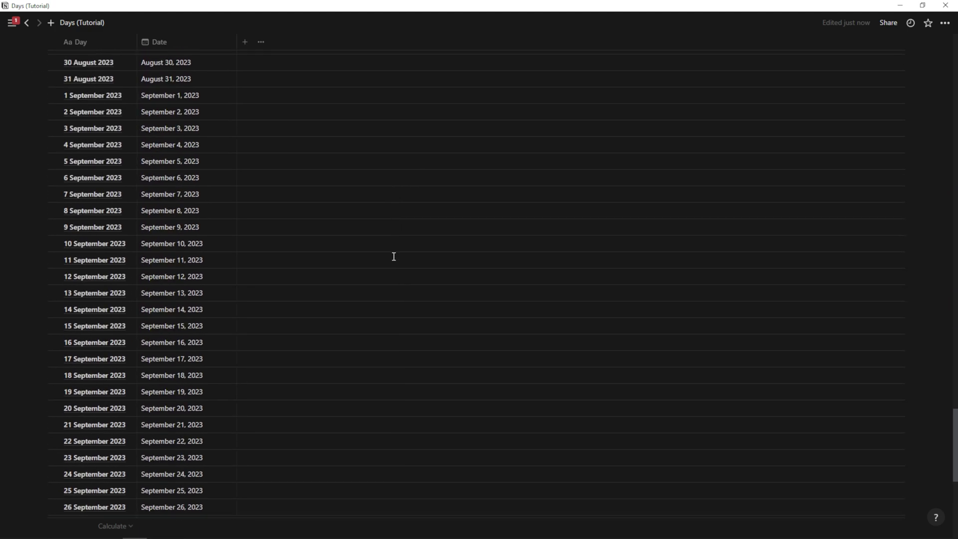
scroll(349, 259, "up", 20)
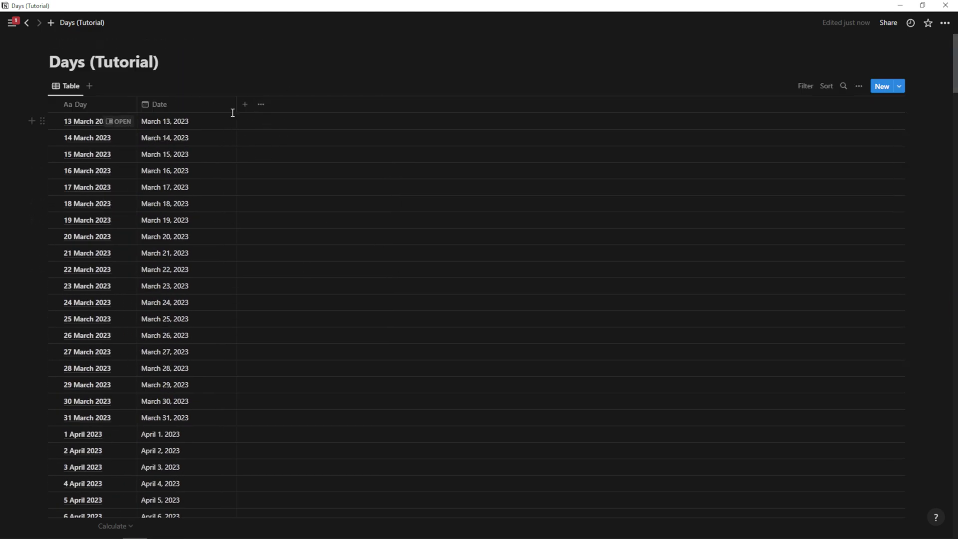
- Narrow the Date and Day columns and add a new Checkbox property
left_click_drag(236, 106, 202, 107)
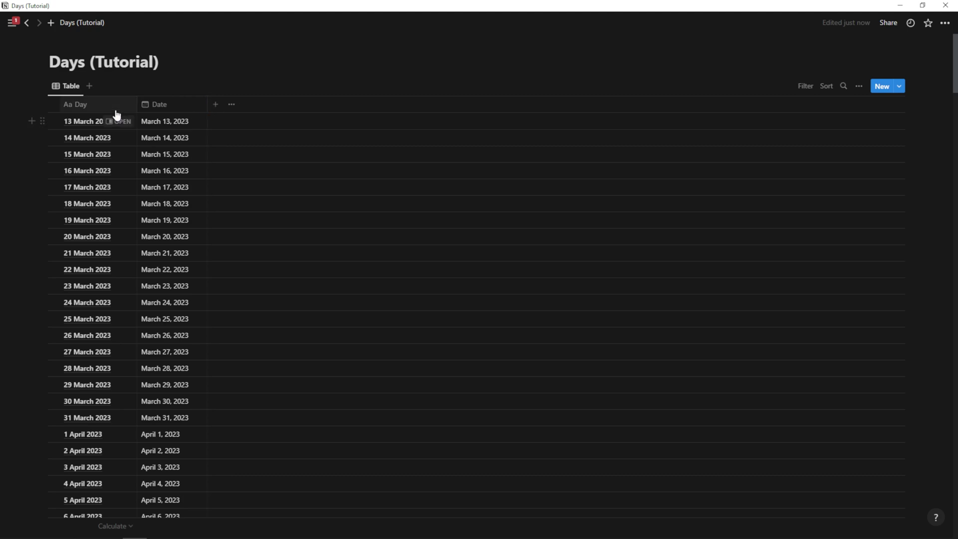
left_click_drag(136, 103, 130, 102)
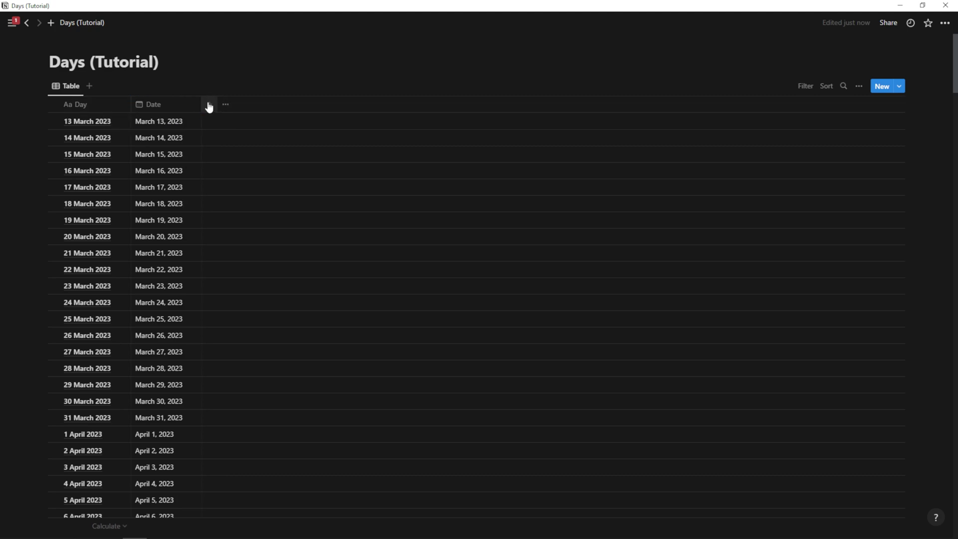
left_click(209, 107)
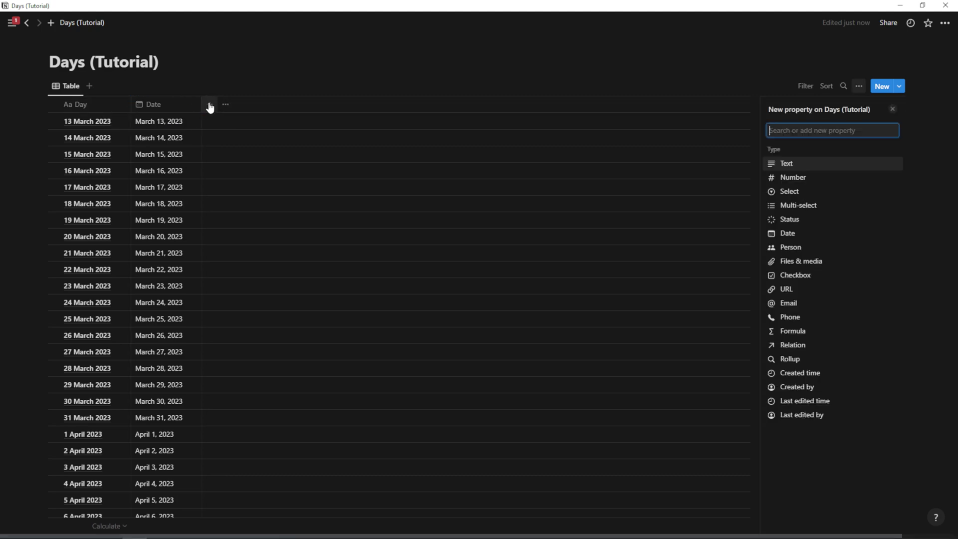
type("check")
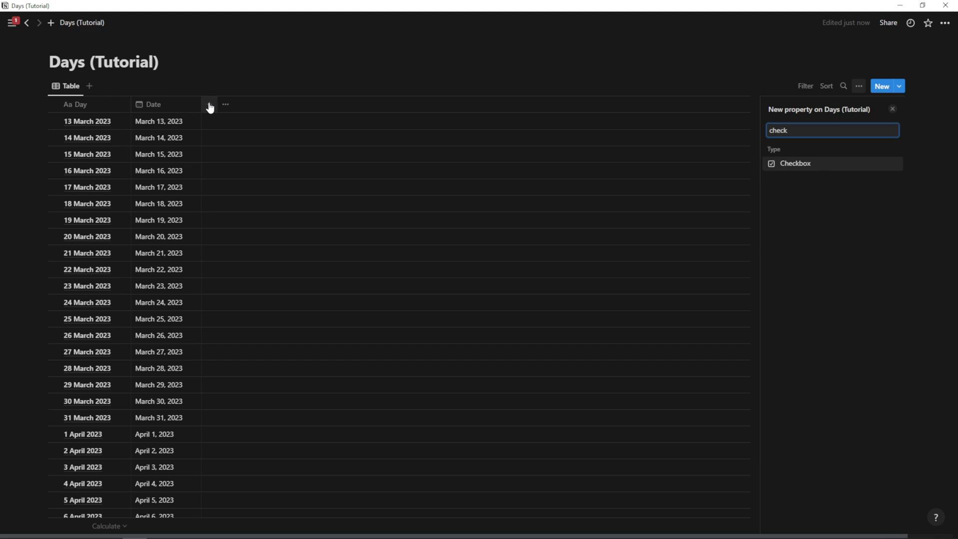
key("Return")
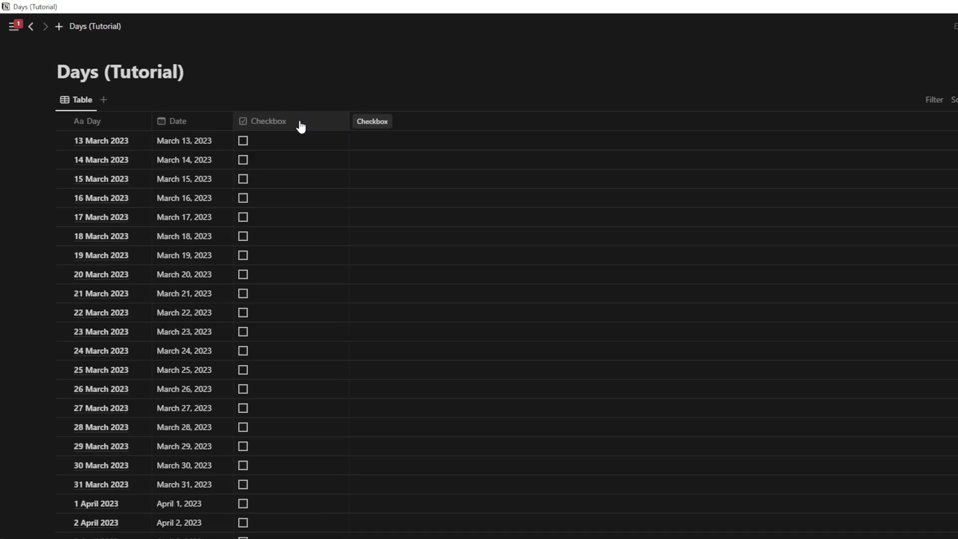
- Rename the new checkbox property to 'Workout for 45+ Minutes'
left_click(257, 107)
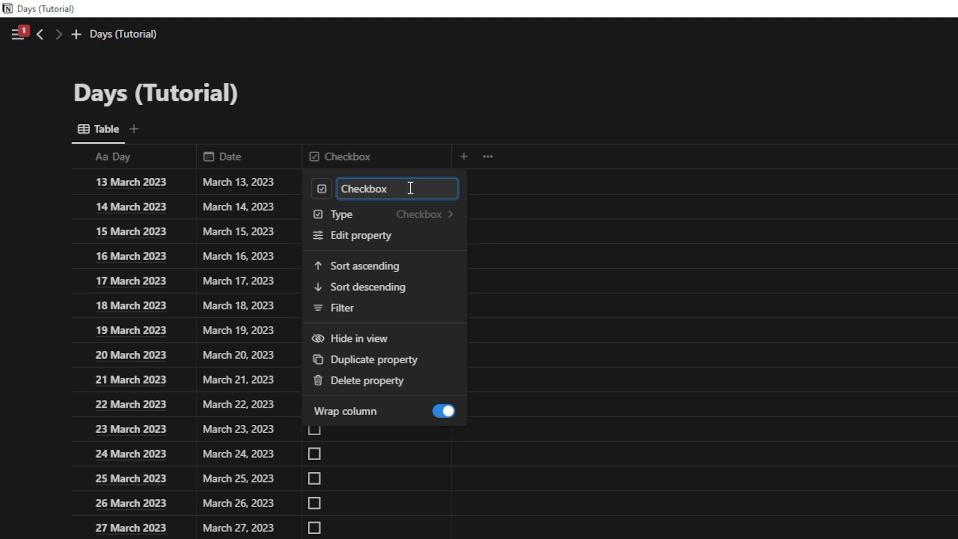
left_click_drag(455, 189, 333, 192)
key("BackSpace")
type("Workout for 45+ Minutes")
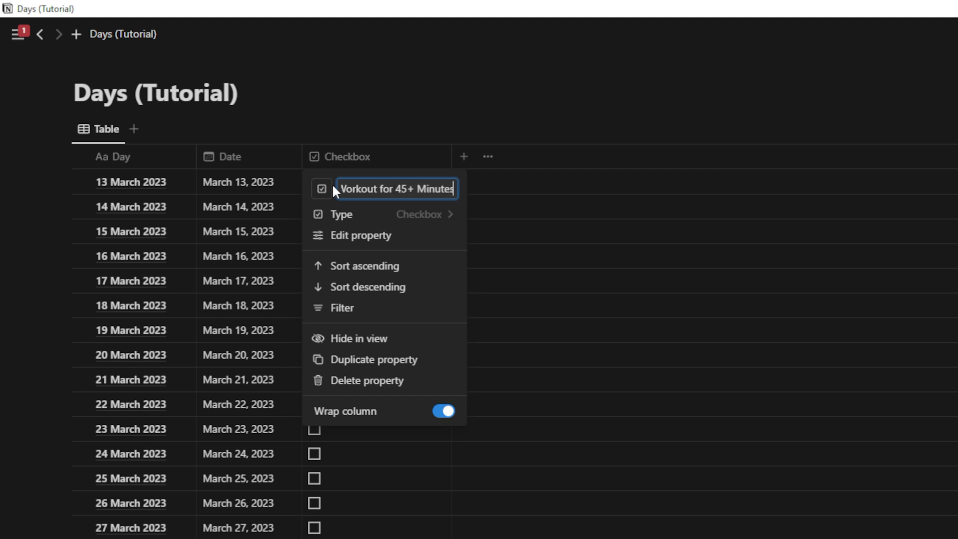
key("Return")
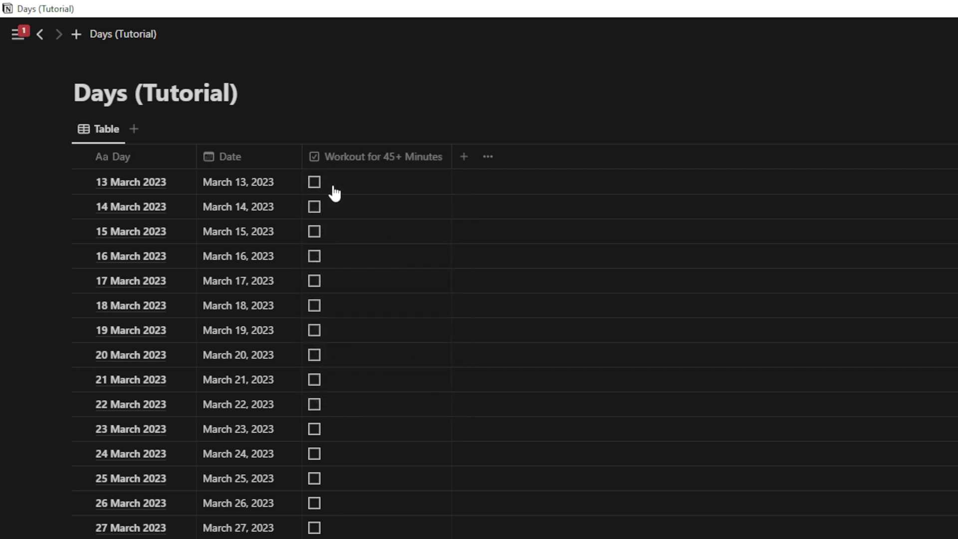
- Add a second checkbox property named 'Drink X Amount of Water'
left_click(464, 156)
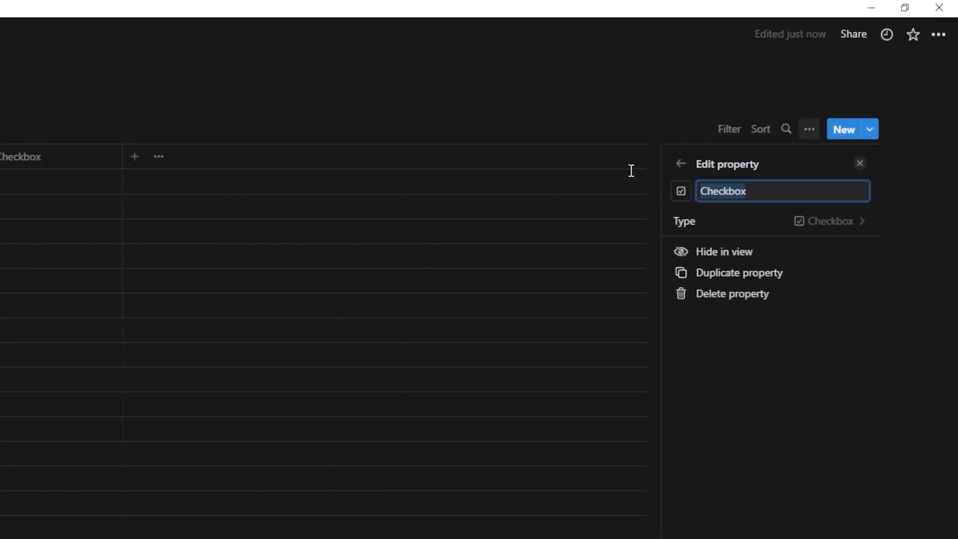
key("BackSpace")
type("Drin")
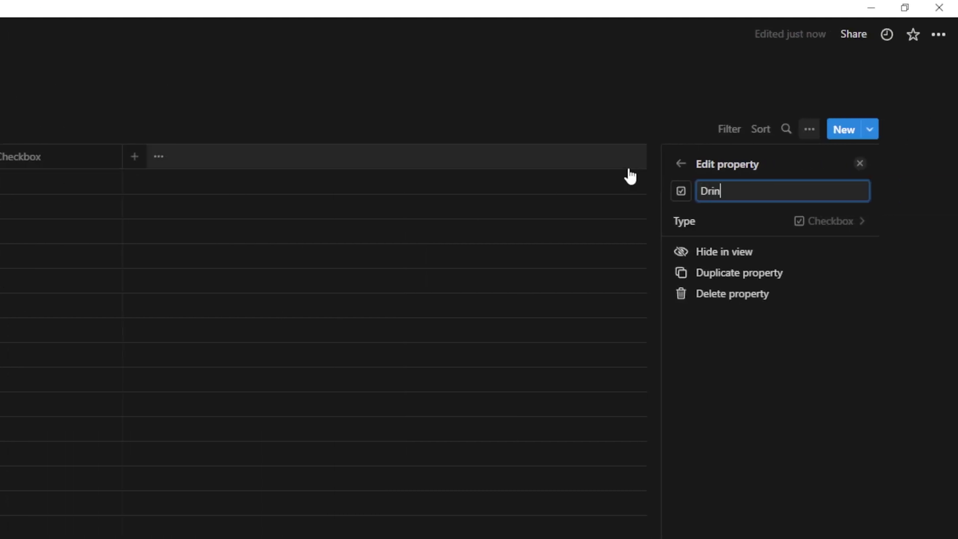
type("k X Amount of Water")
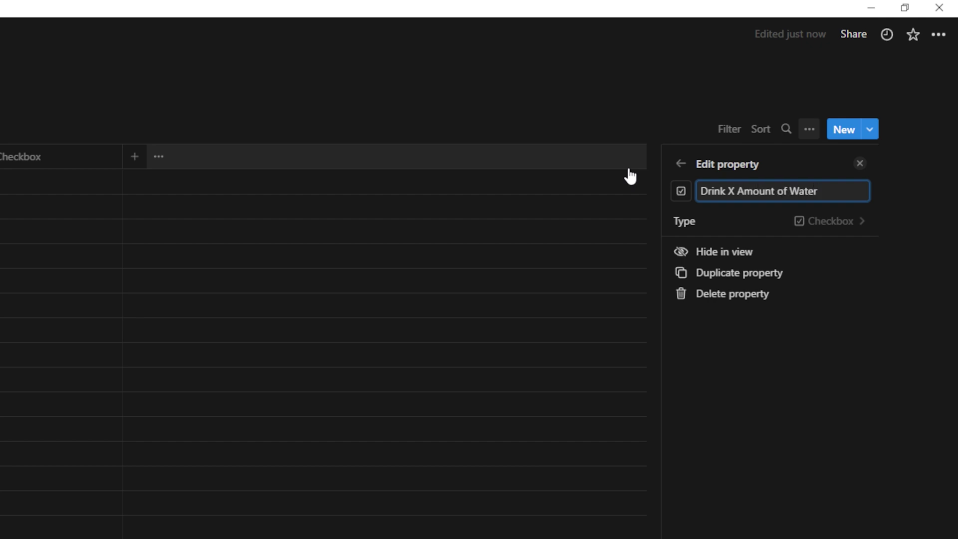
left_click(630, 175)
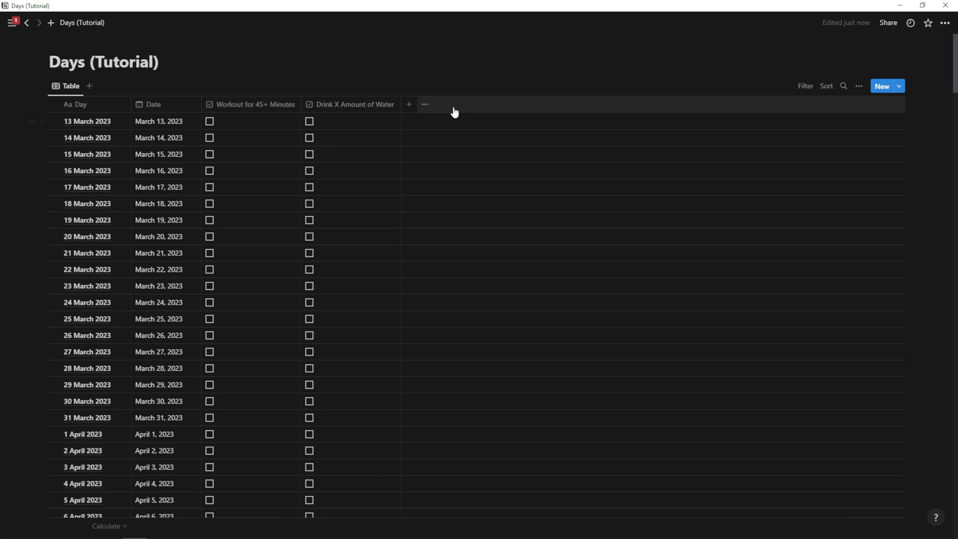
- Add a Number property named 'How many ounces of water?'
left_click(409, 106)
type("num")
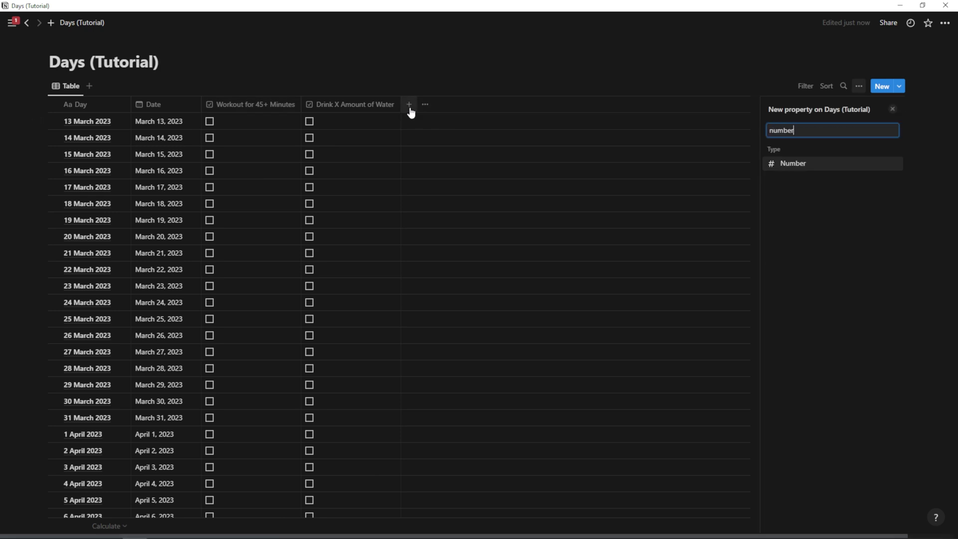
type("ber")
left_click(799, 163)
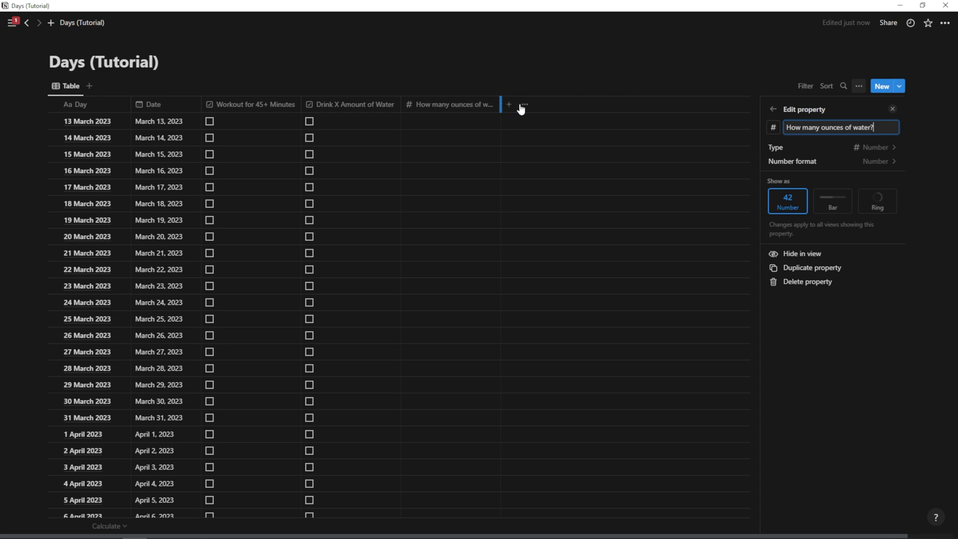
- Enter 78 ounces of water for 13 March
left_click(430, 123)
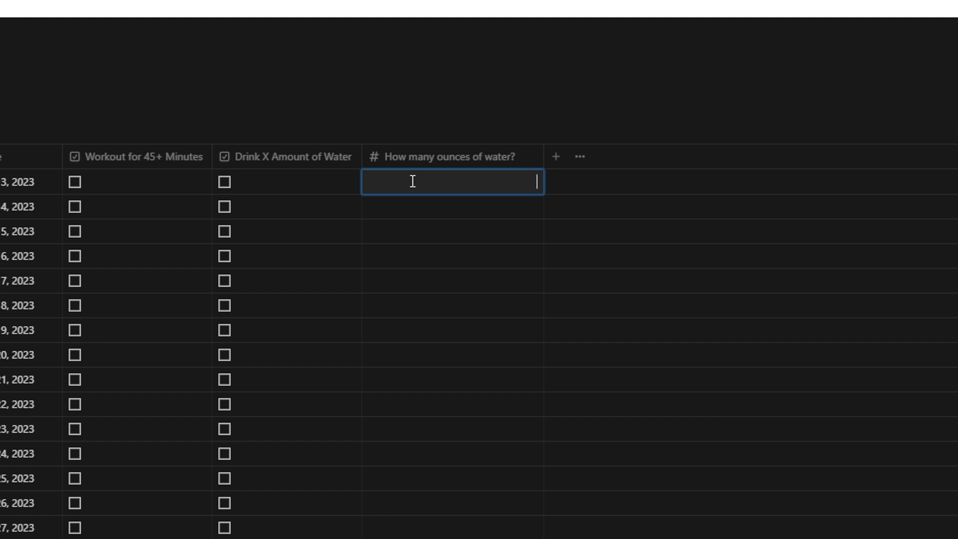
key("Return")
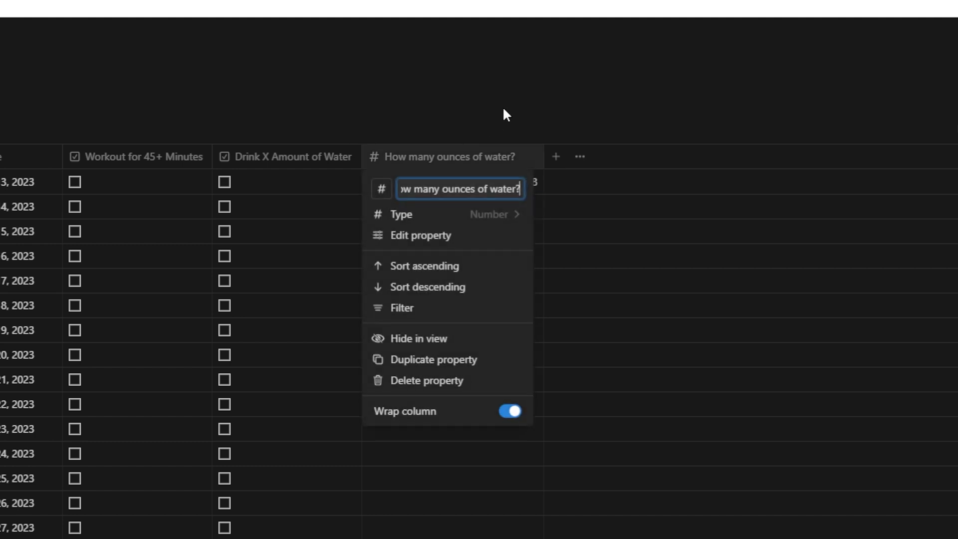
left_click(499, 156)
left_click(517, 88)
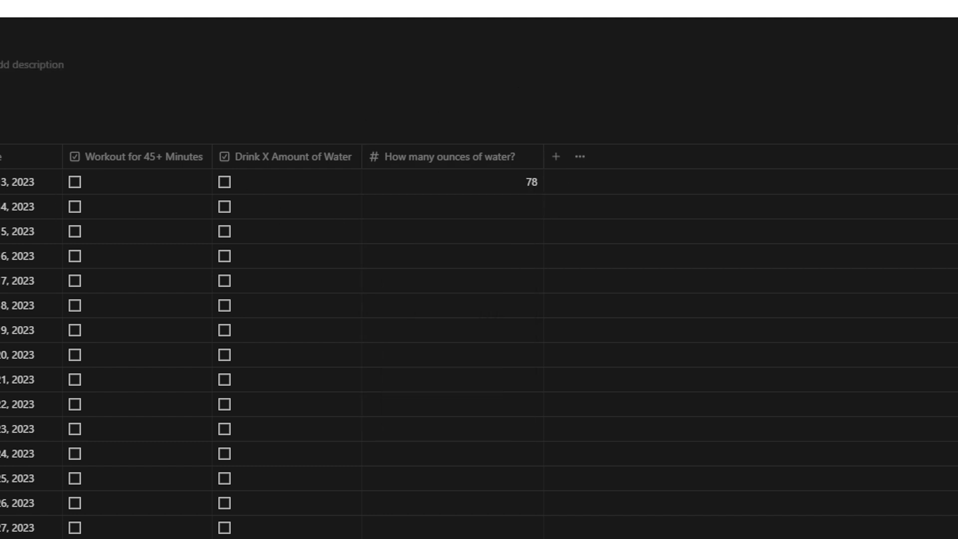
- Set the ounces column's footer calculation to Average
scroll(932, 384, "down", 15)
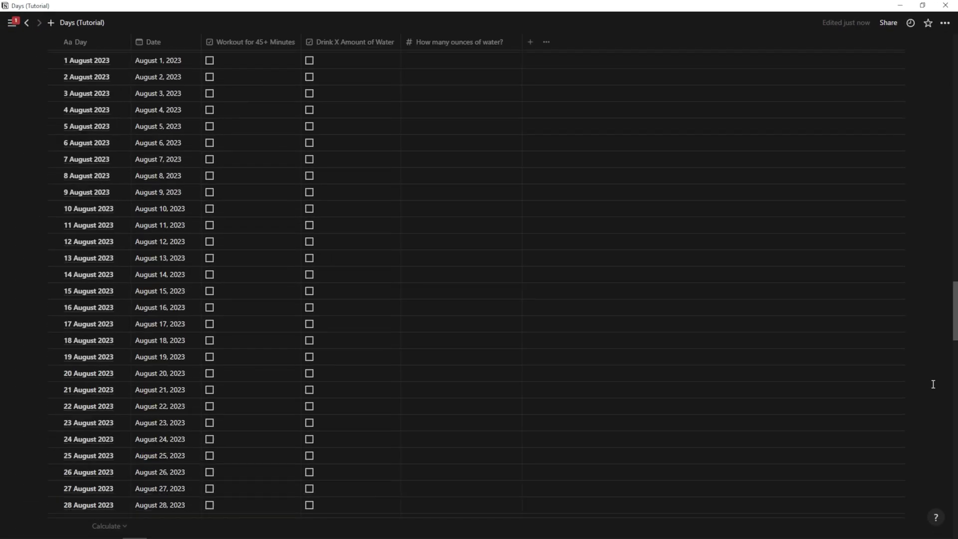
scroll(933, 384, "down", 20)
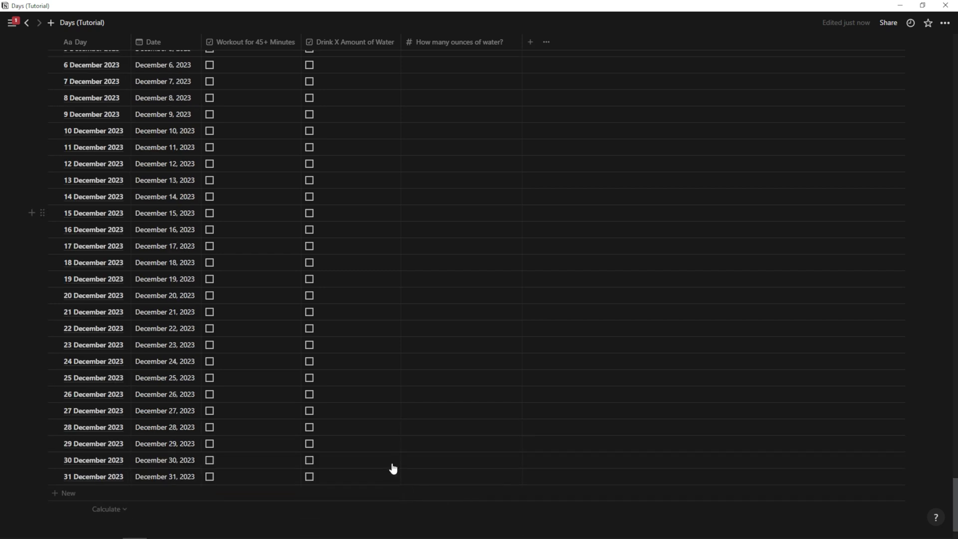
scroll(393, 468, "down", 2)
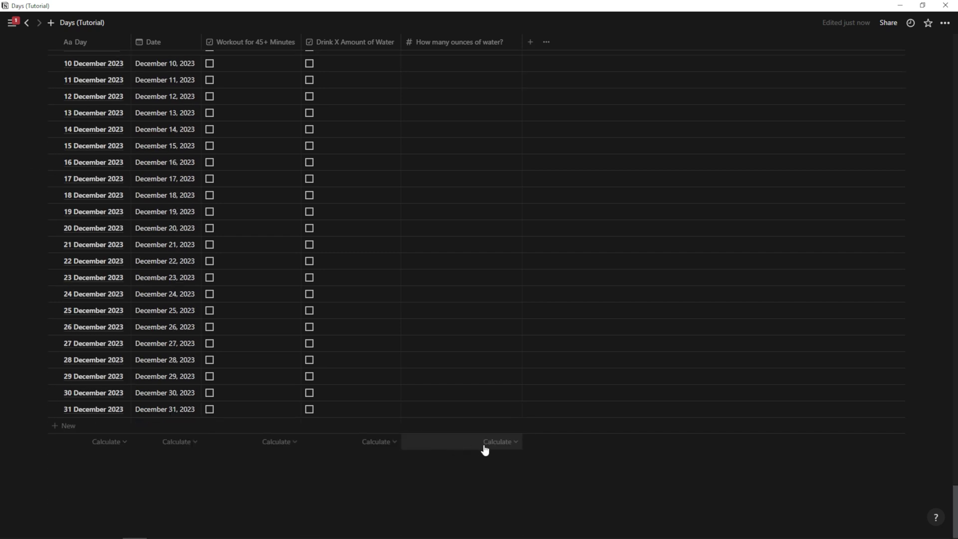
left_click(484, 446)
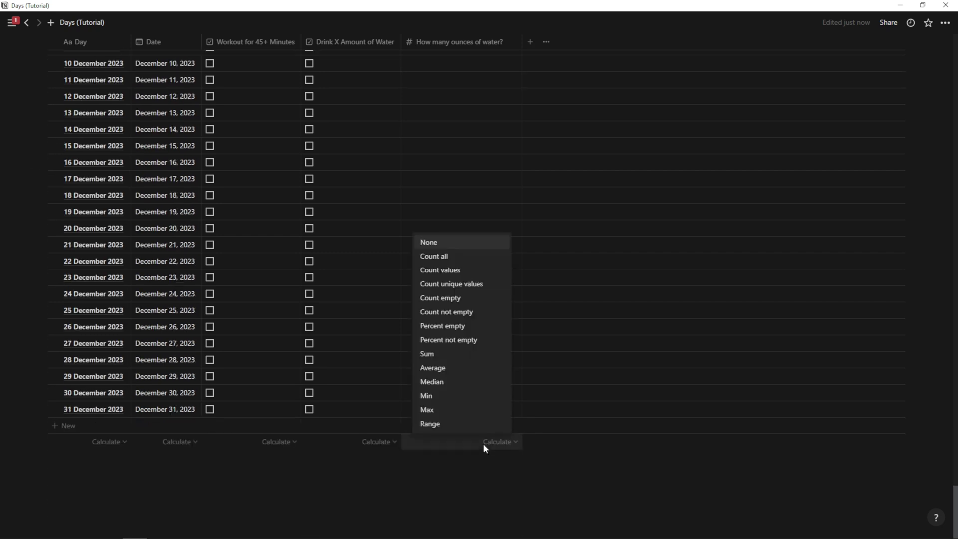
left_click(442, 368)
- Log 70 ounces for 17 December and 60 ounces for 11 December
left_click(485, 180)
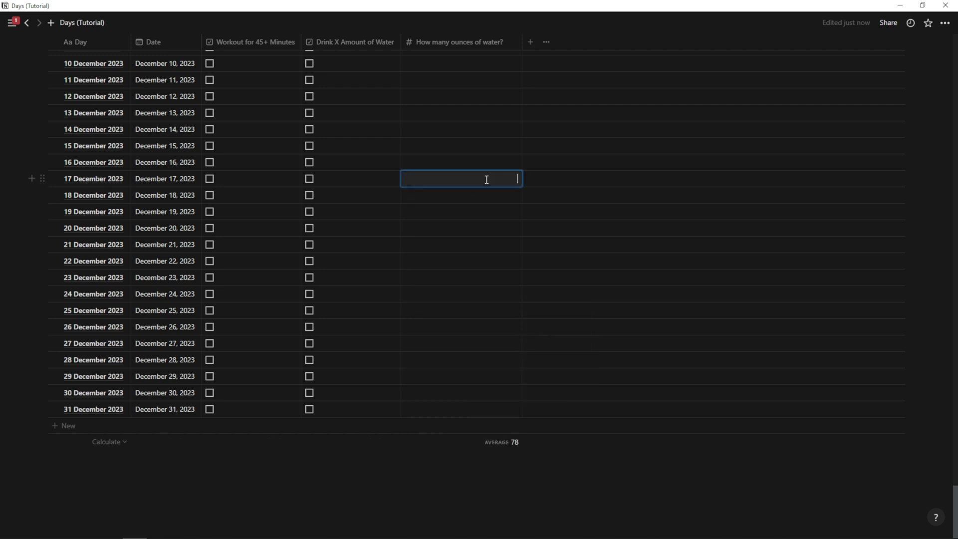
type("70")
key("Return")
left_click(463, 79)
type("6")
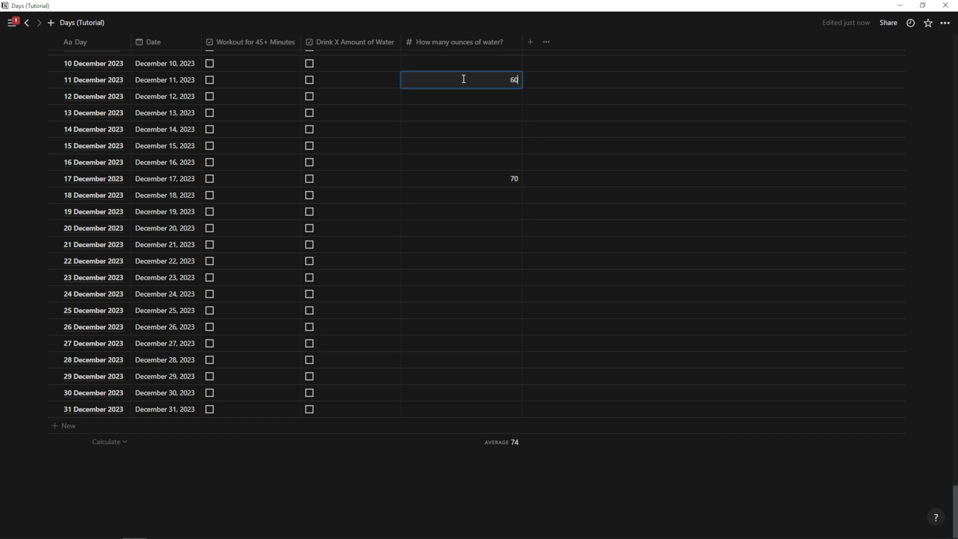
type("0")
key("Return")
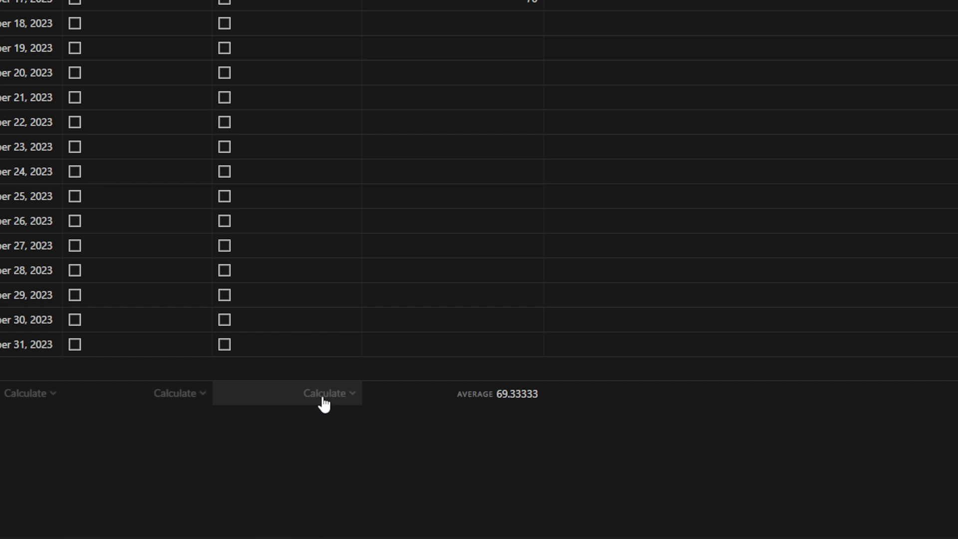
- Set both the water and workout columns' footers to Percent checked
left_click(322, 398)
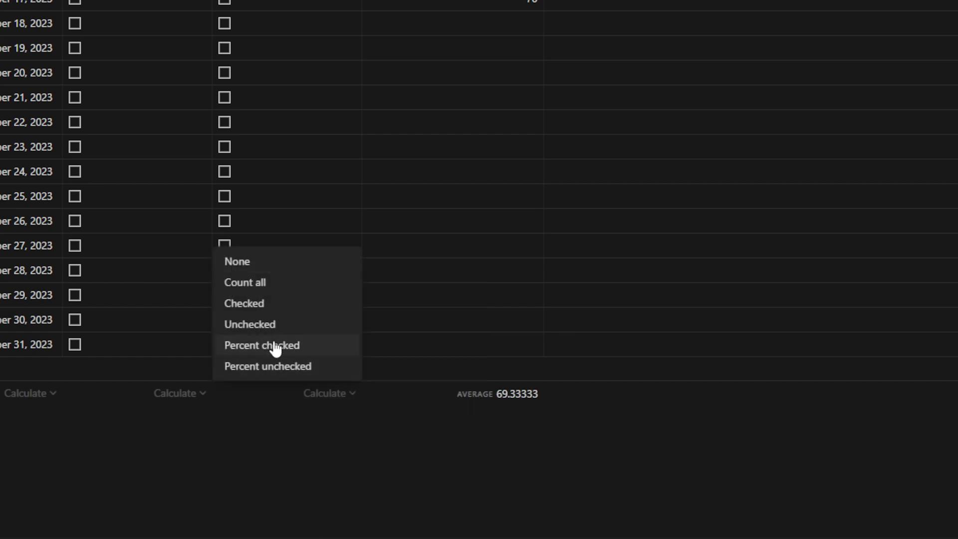
left_click(255, 352)
left_click(177, 393)
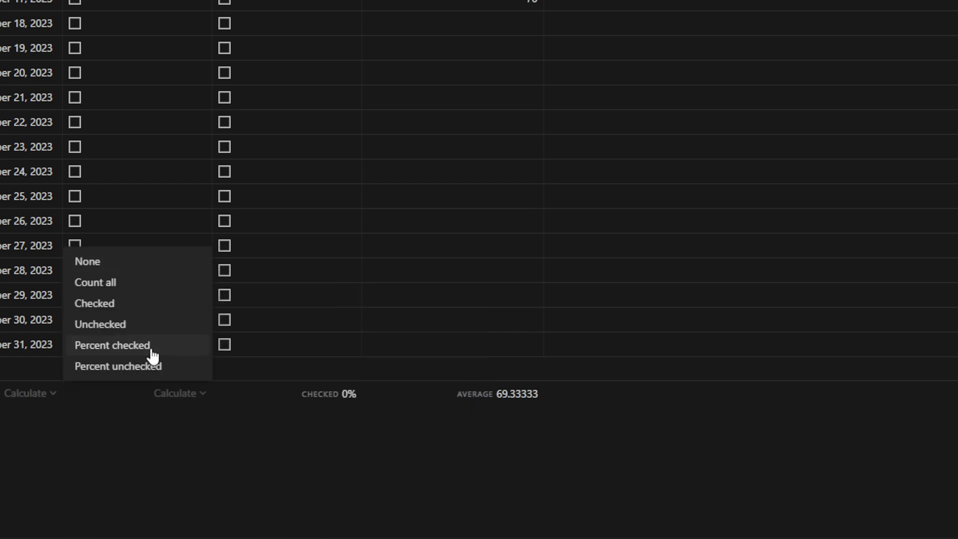
left_click(152, 352)
- Tick Drink X Amount of Water for December 13, 17, 20 and 23–31
left_click(224, 147)
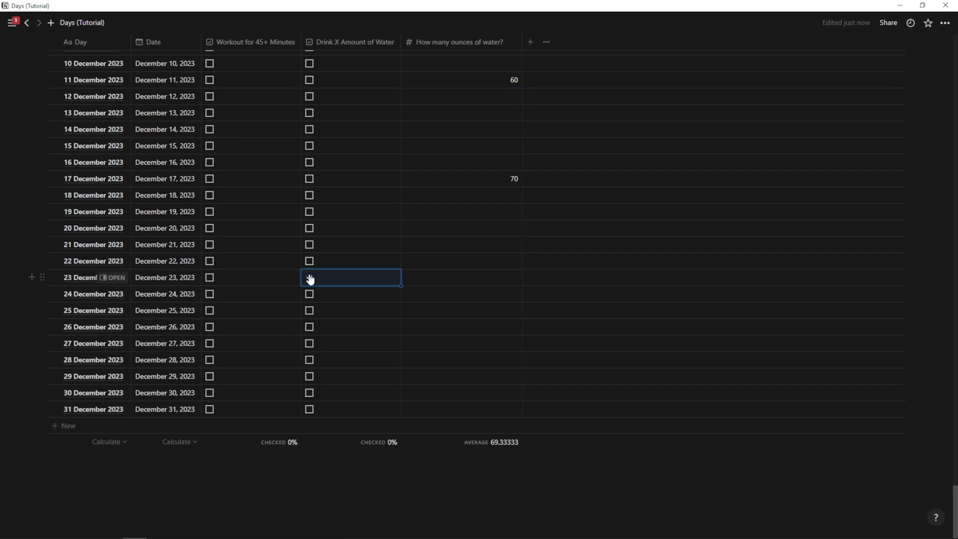
left_click(309, 277)
left_click(309, 228)
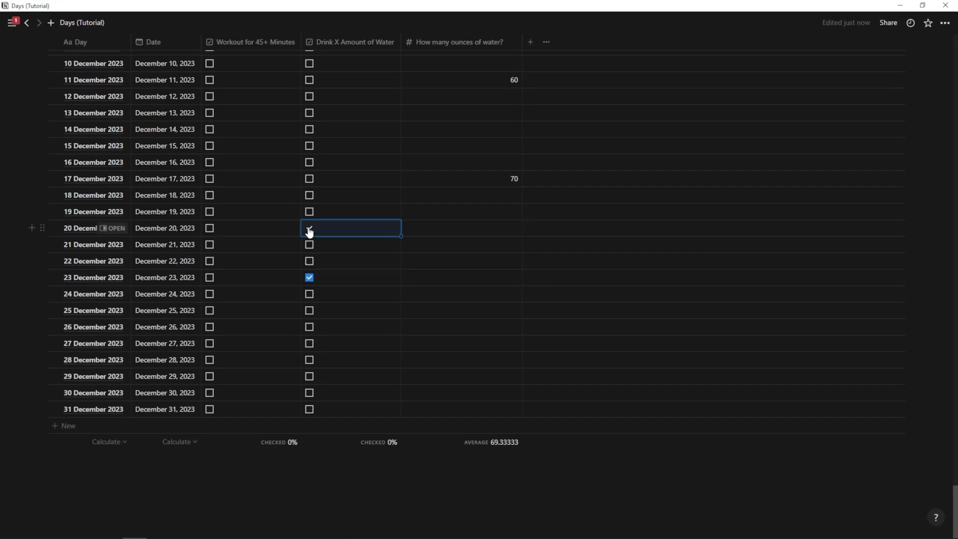
left_click(309, 178)
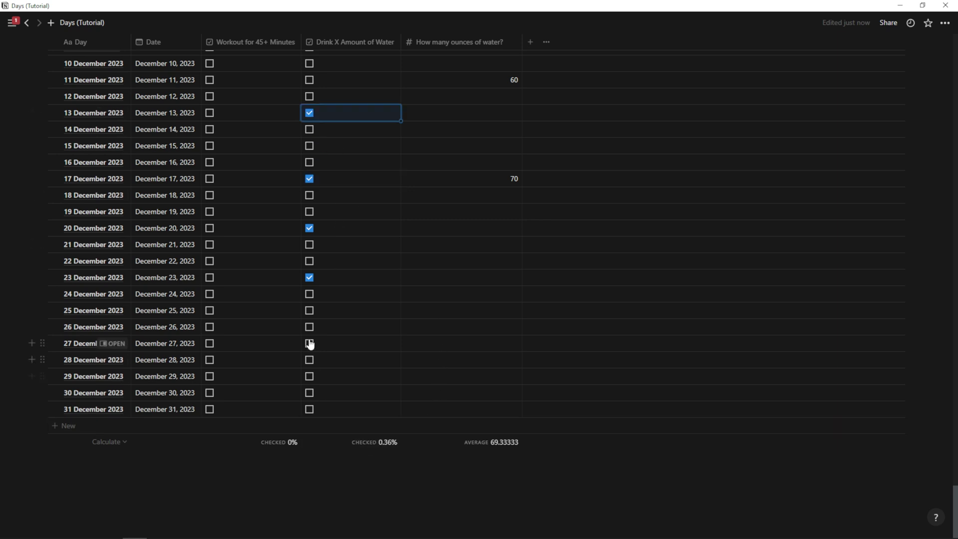
left_click(309, 360)
left_click(309, 376)
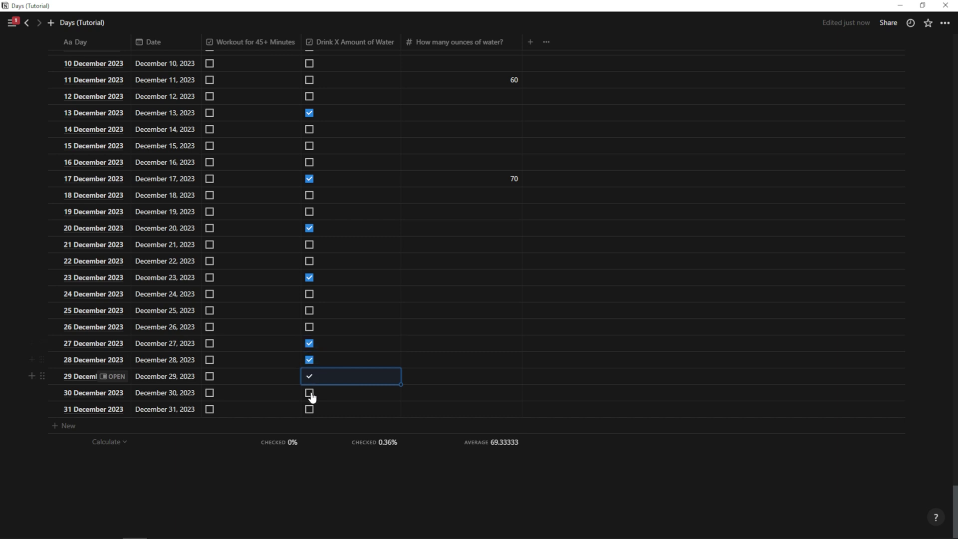
left_click(310, 409)
left_click(310, 327)
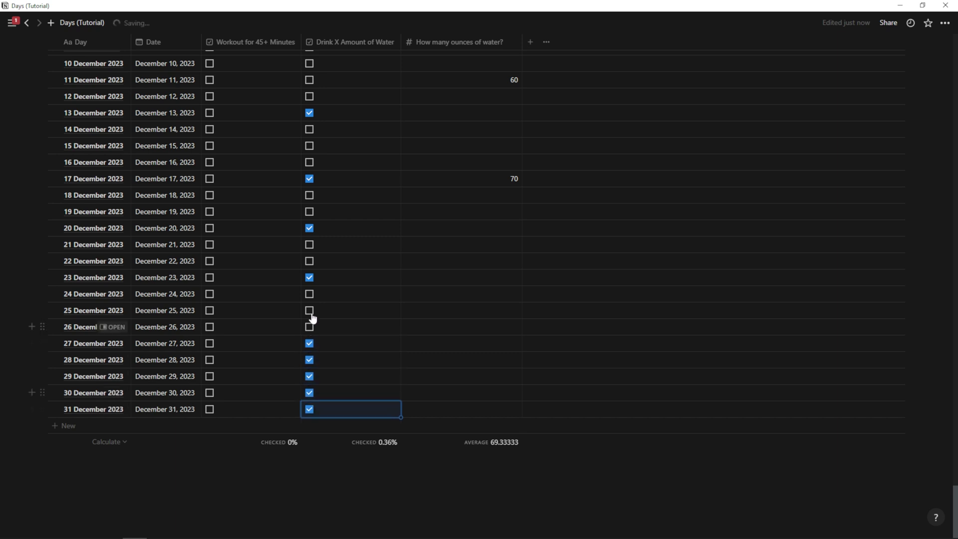
left_click(309, 310)
left_click(310, 294)
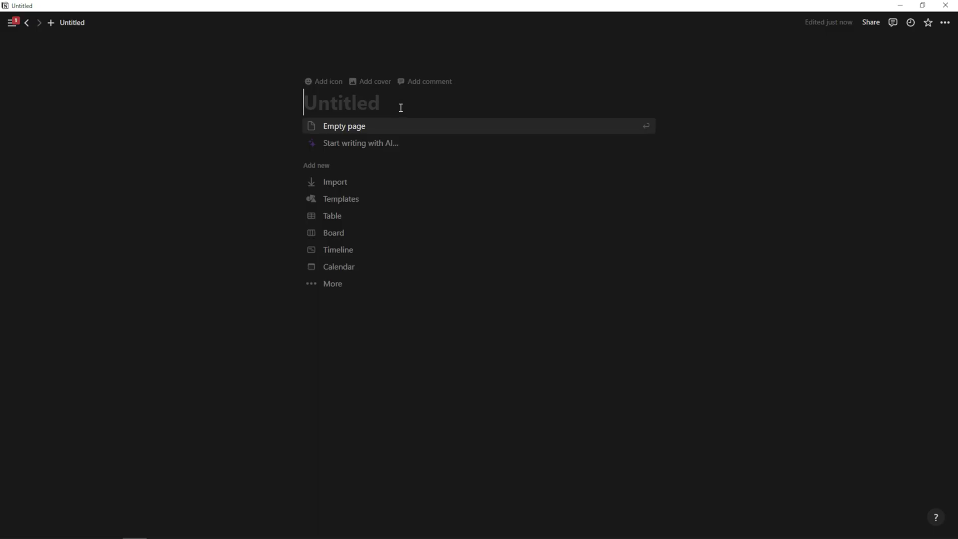
- Title the new page 'Home' and add the 'quick capture form' and 'To - DO list' blocks
type("Home")
key("Return")
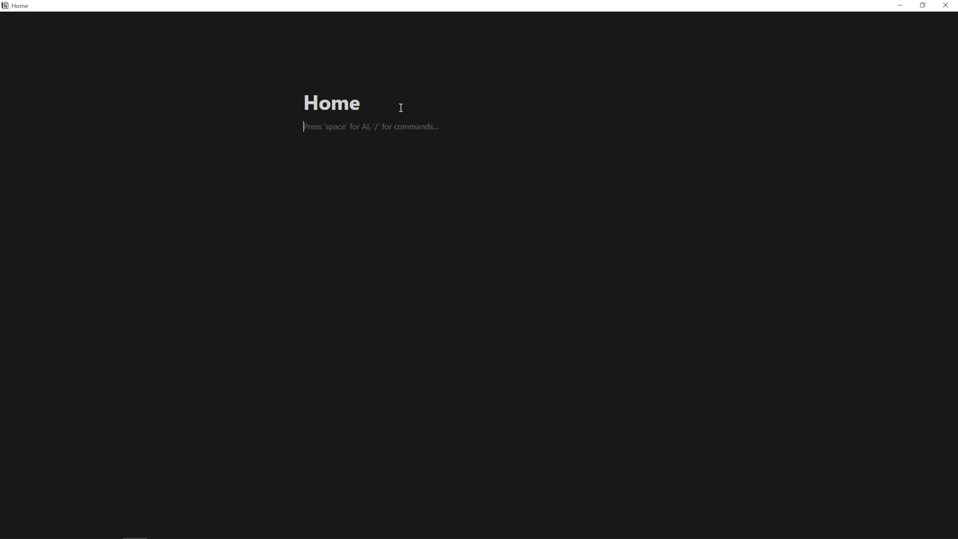
type("To - DO list")
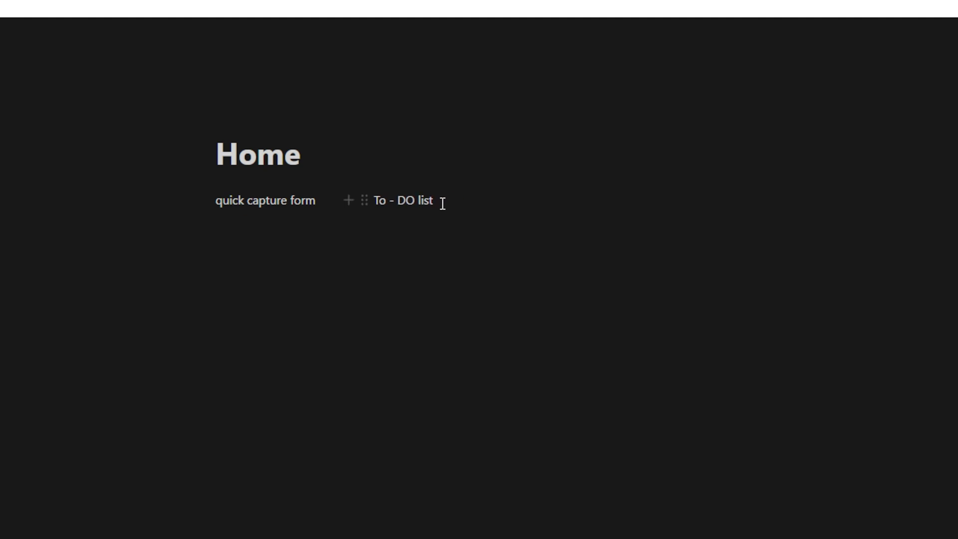
key("Return")
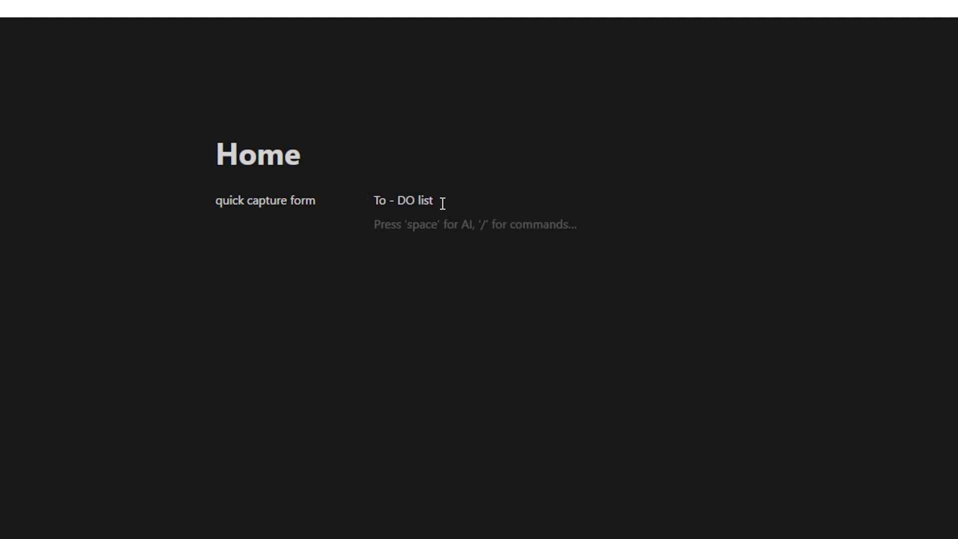
- Insert a linked Table view of Days (Tutorial) with /create and hide its database title
type("/")
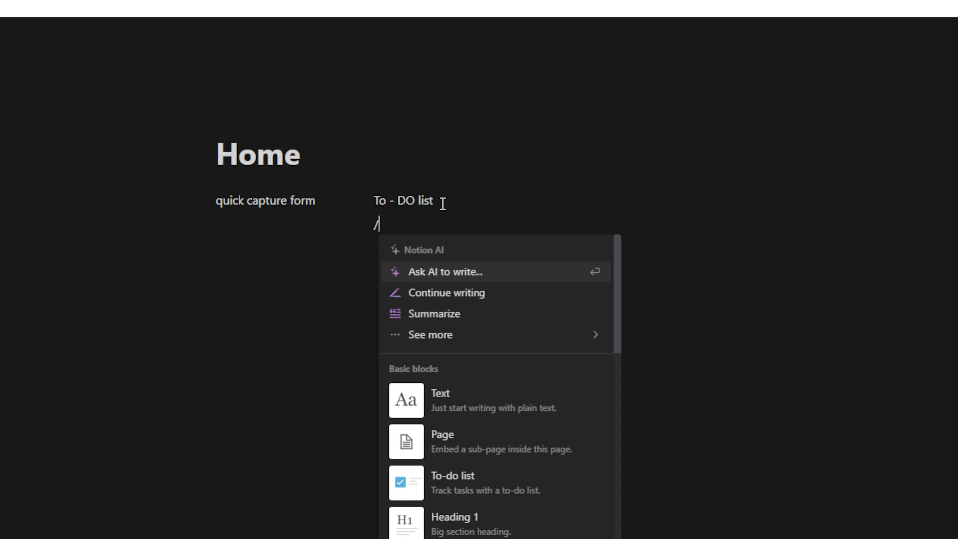
type("create")
mouse_move(452, 286)
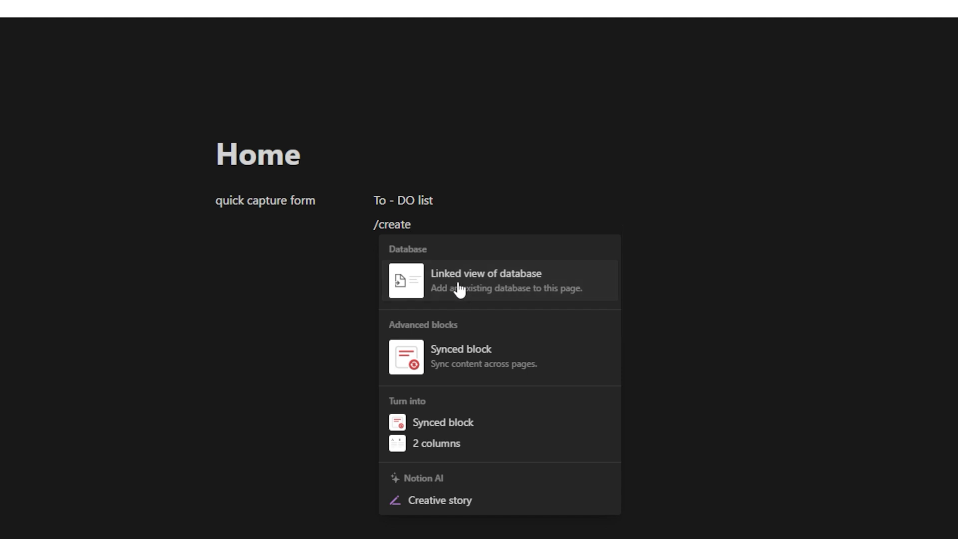
left_click(458, 287)
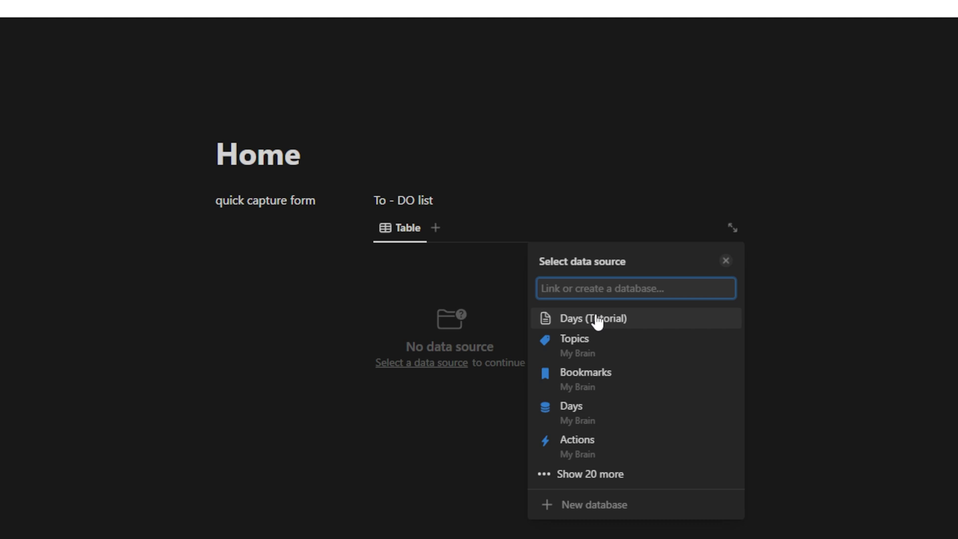
left_click(597, 319)
left_click(573, 286)
left_click(516, 261)
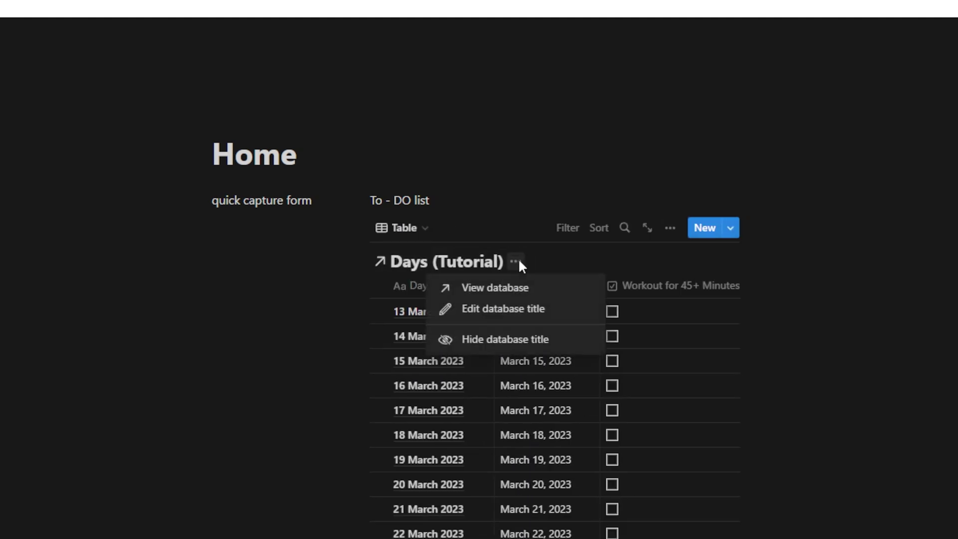
left_click(516, 339)
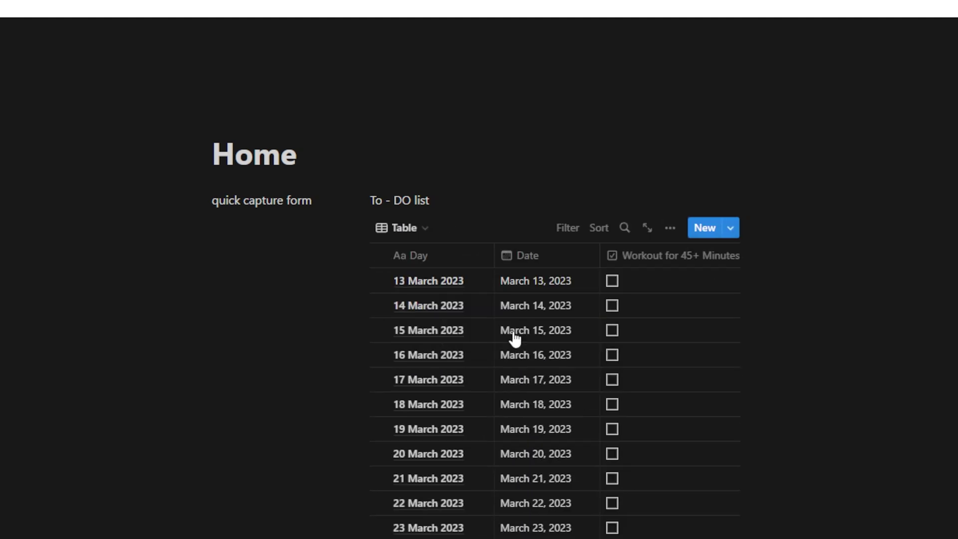
- Switch the linked view's layout to Gallery with Small card size
left_click(669, 232)
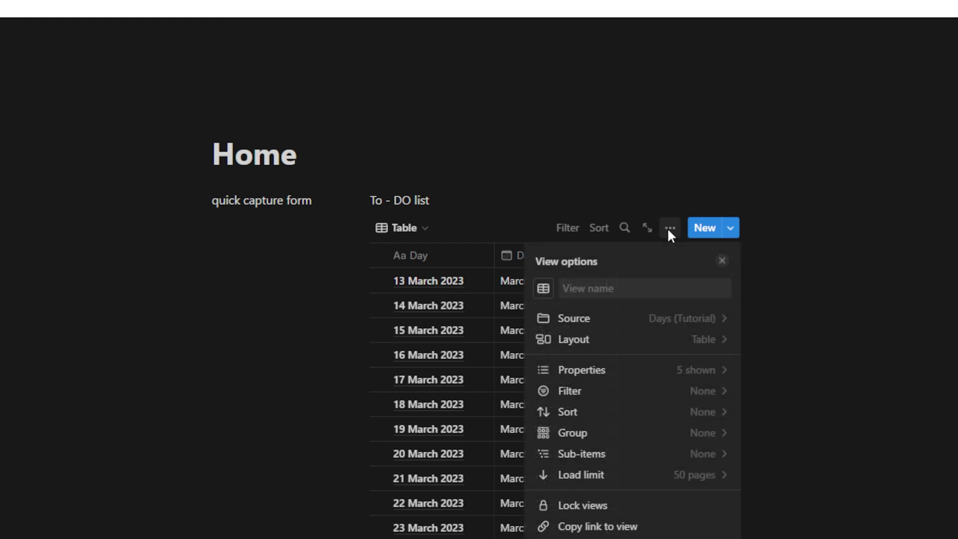
left_click(693, 338)
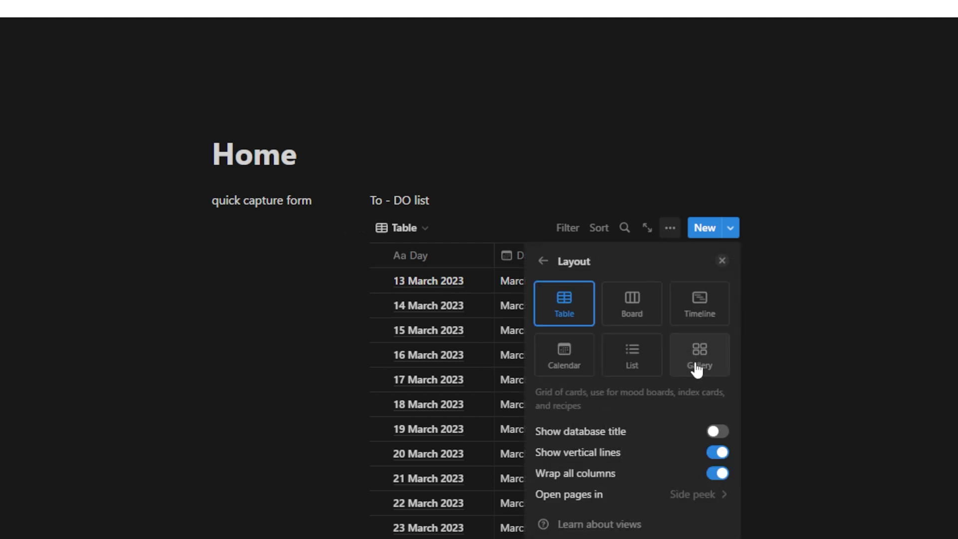
left_click(696, 353)
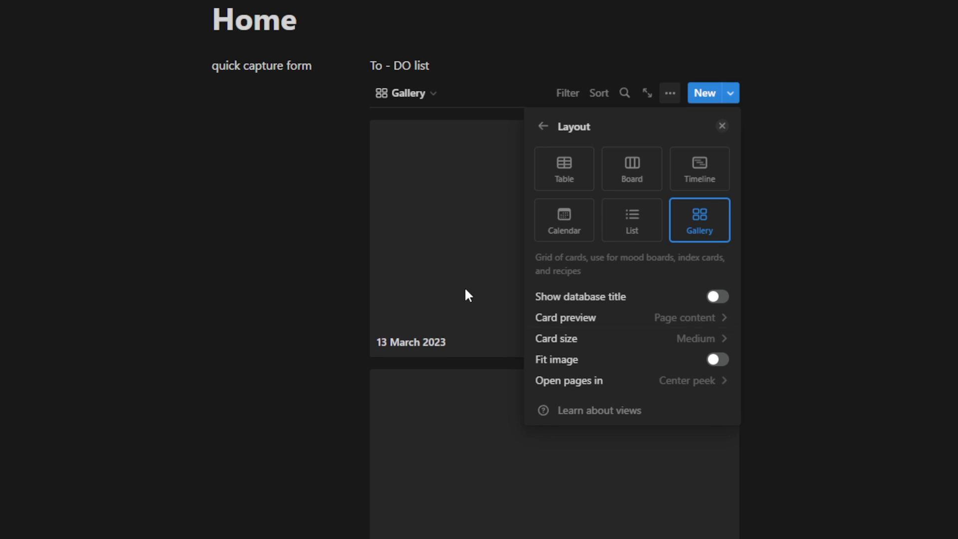
left_click(698, 339)
left_click(643, 365)
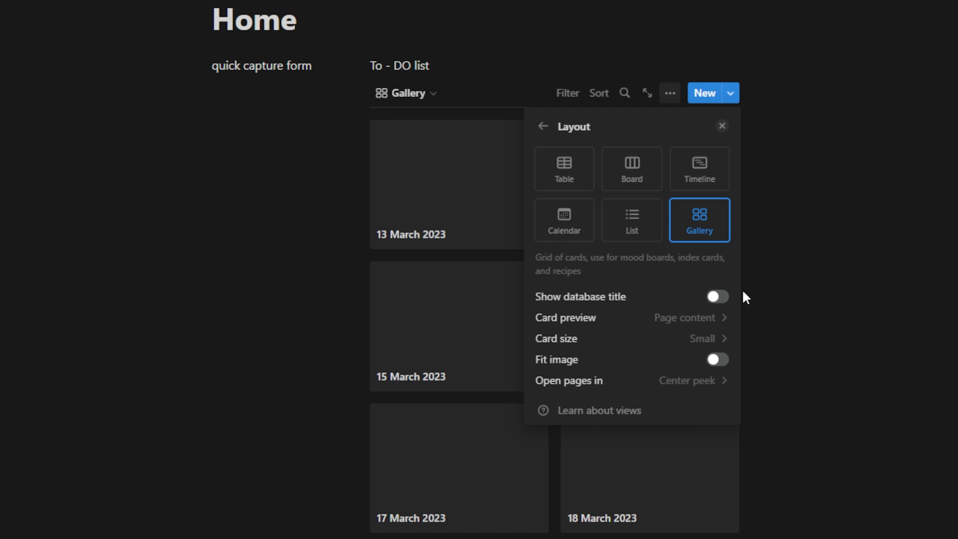
left_click(789, 275)
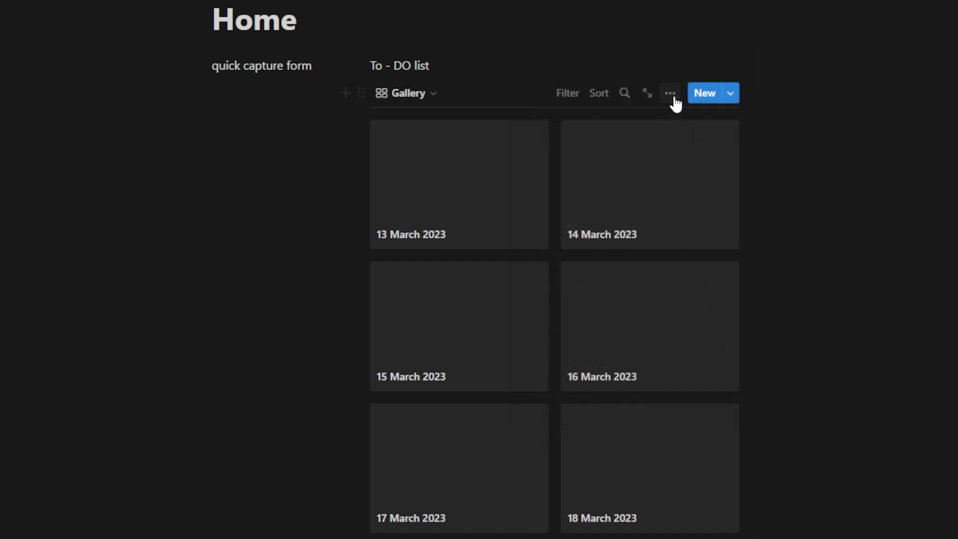
- Show the Drink X Amount of Water and Workout for 45+ Minutes properties on the cards
left_click(674, 100)
left_click(678, 235)
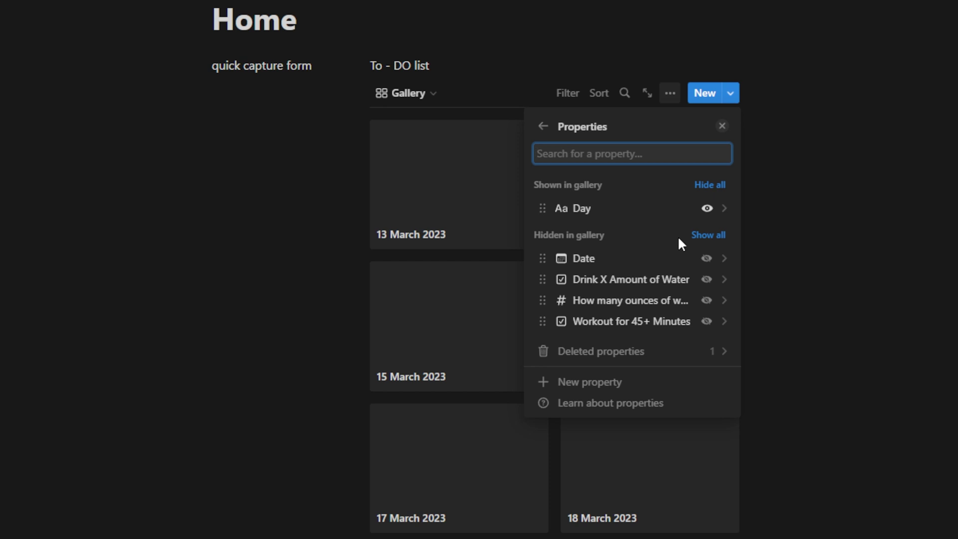
left_click(707, 280)
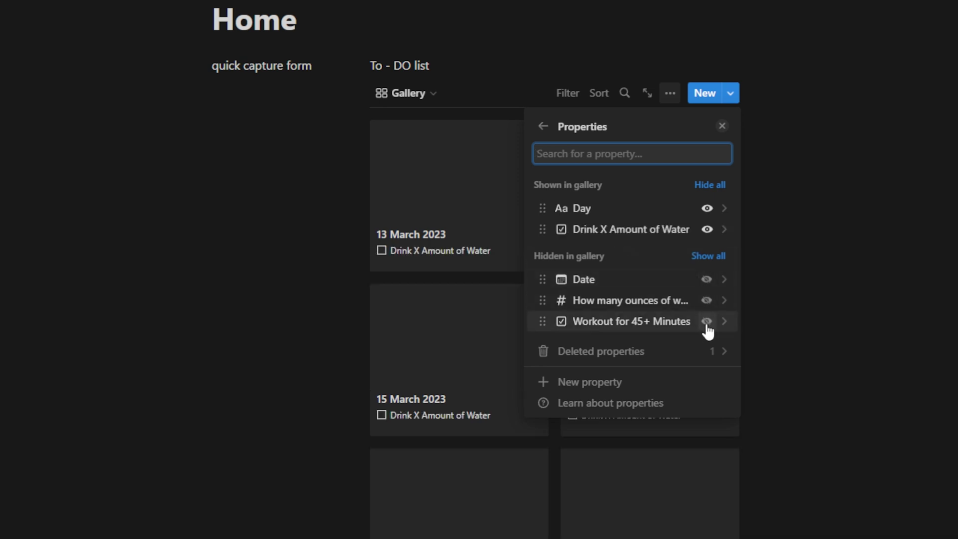
left_click(706, 322)
left_click(592, 215)
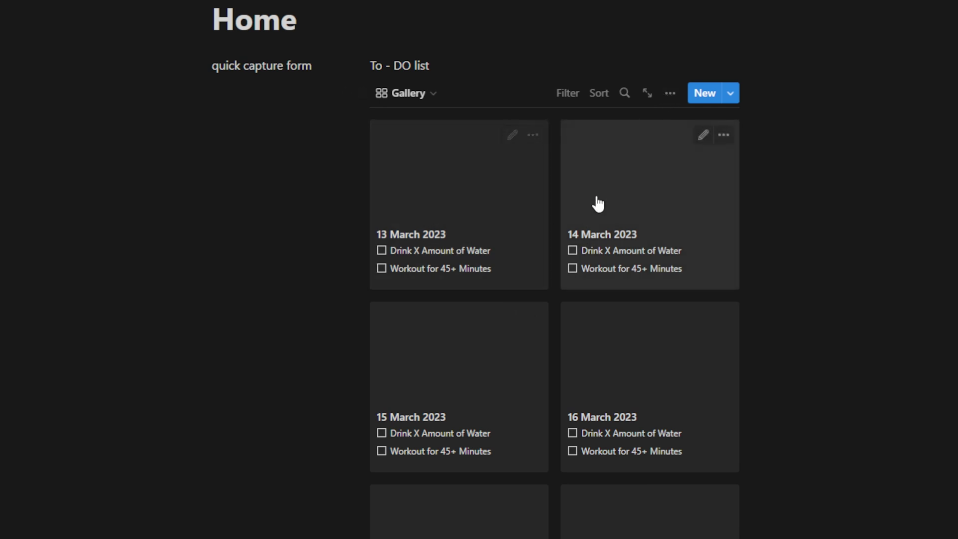
- Add a Date filter set to 'This day' so only the 13 March 2023 card shows
left_click(669, 94)
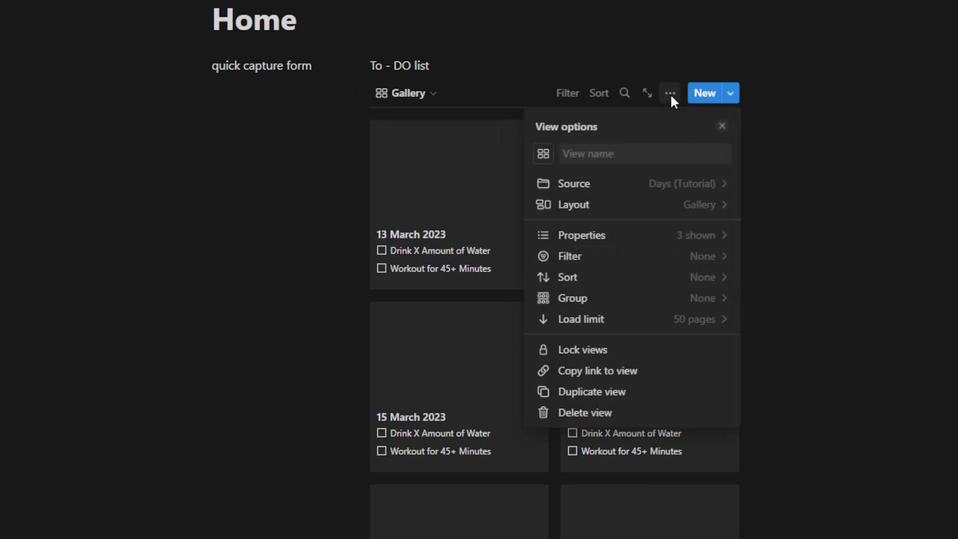
left_click(645, 267)
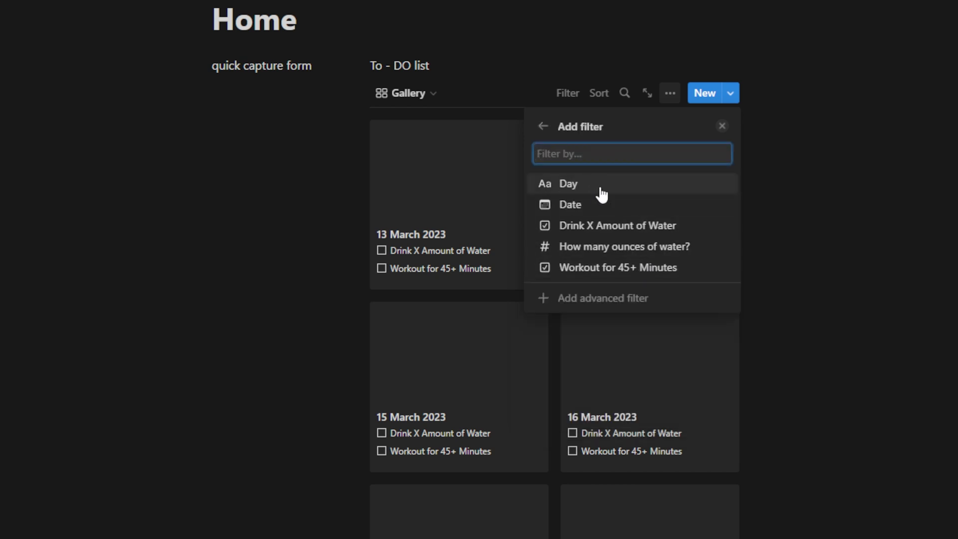
left_click(601, 210)
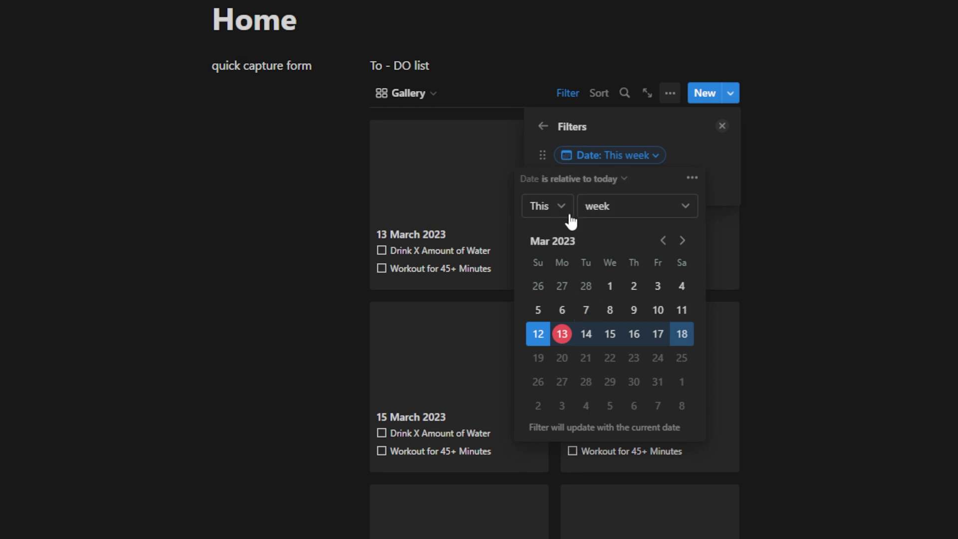
left_click(629, 211)
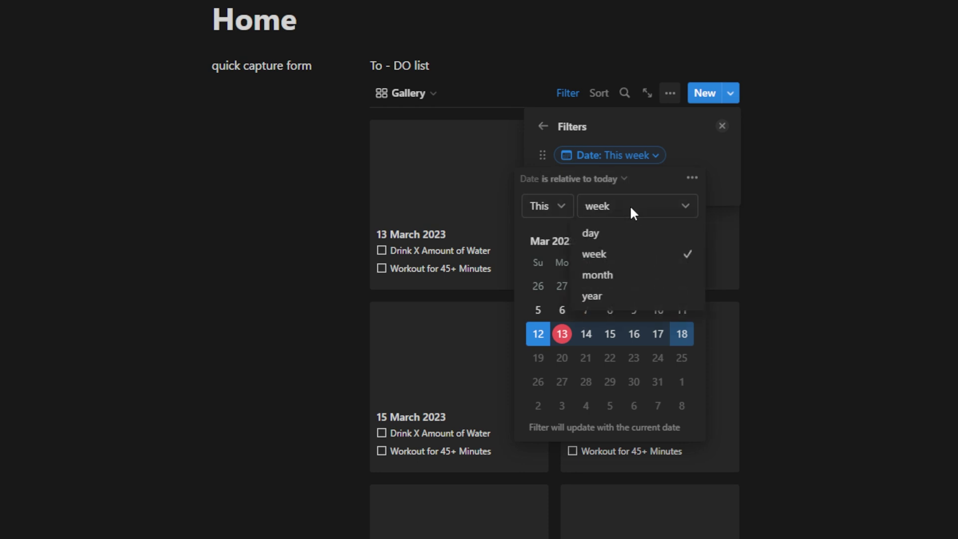
left_click(624, 234)
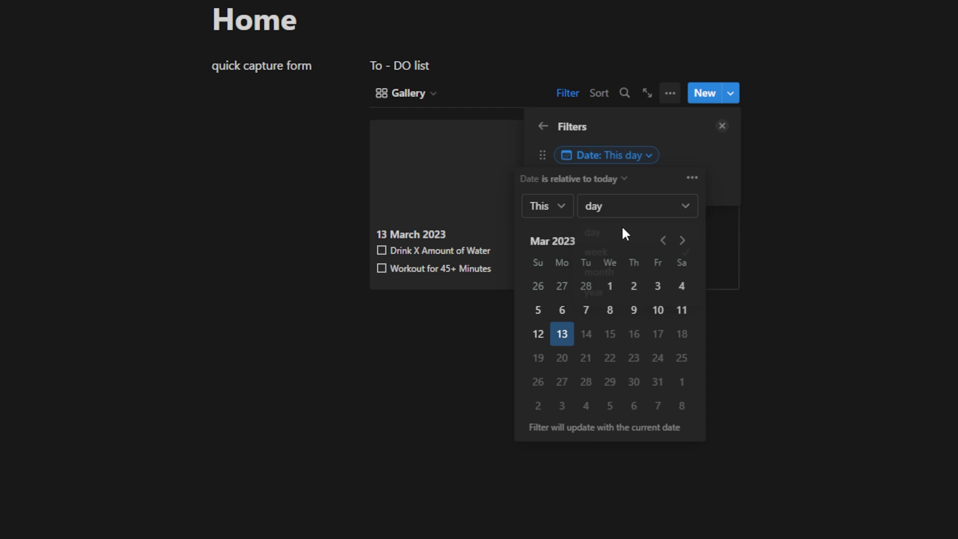
left_click(838, 260)
mouse_move(504, 194)
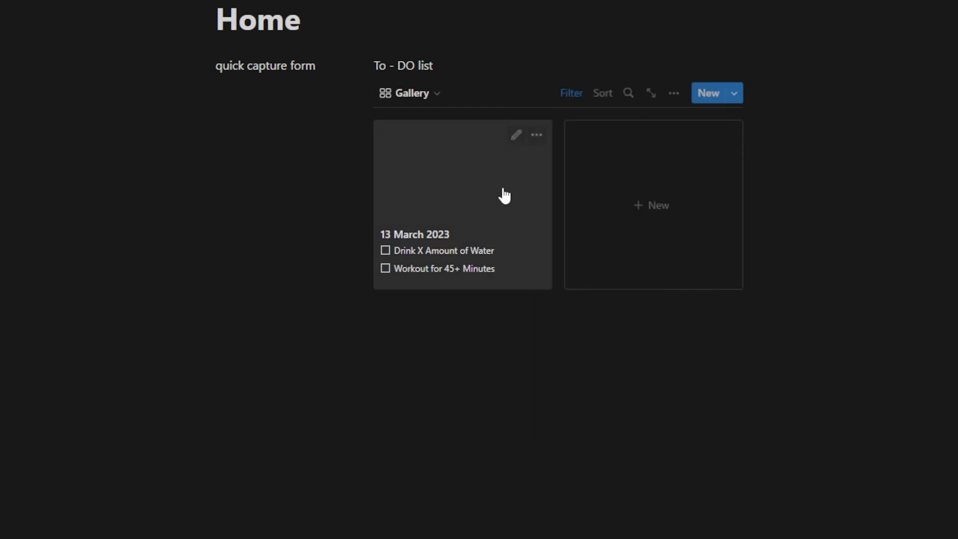
left_click(480, 61)
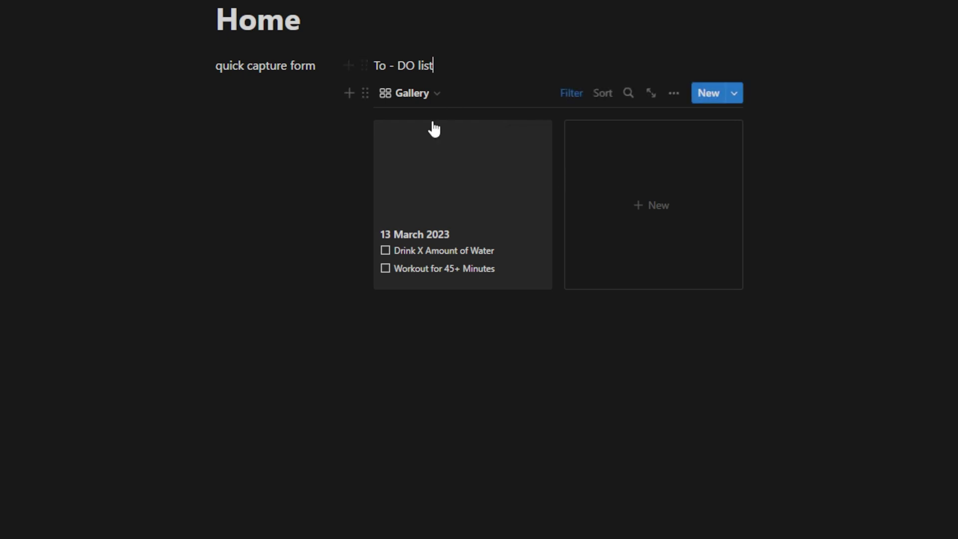
- Tick the Drink X Amount of Water and Workout for 45+ Minutes boxes on the 13 March card
left_click(386, 251)
left_click(386, 268)
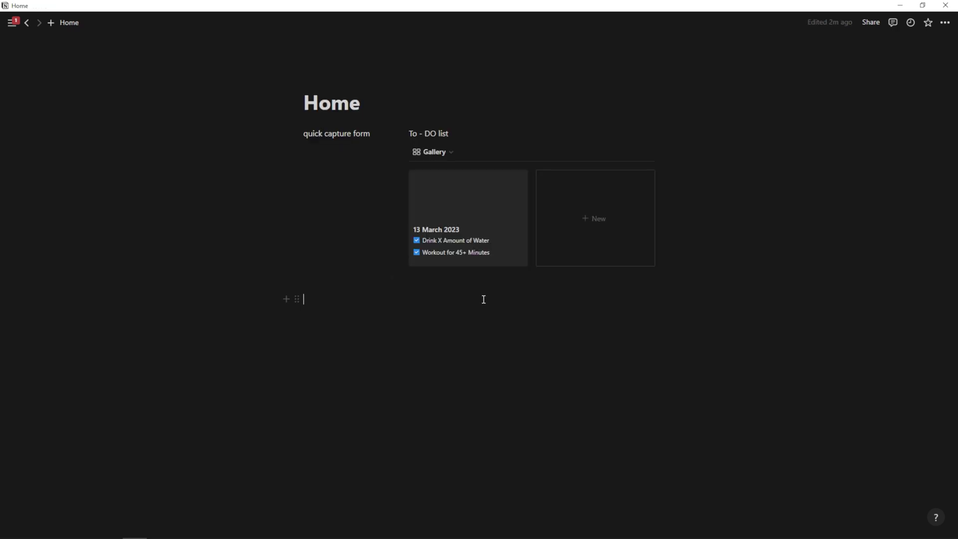
- Insert a linked table view of Days (Tutorial) below the gallery using /create
key("Up")
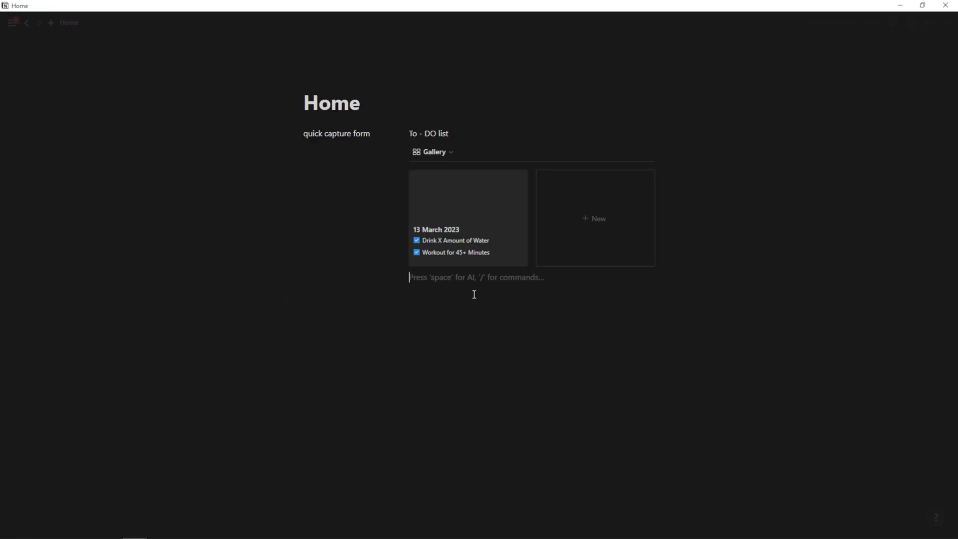
type("/create")
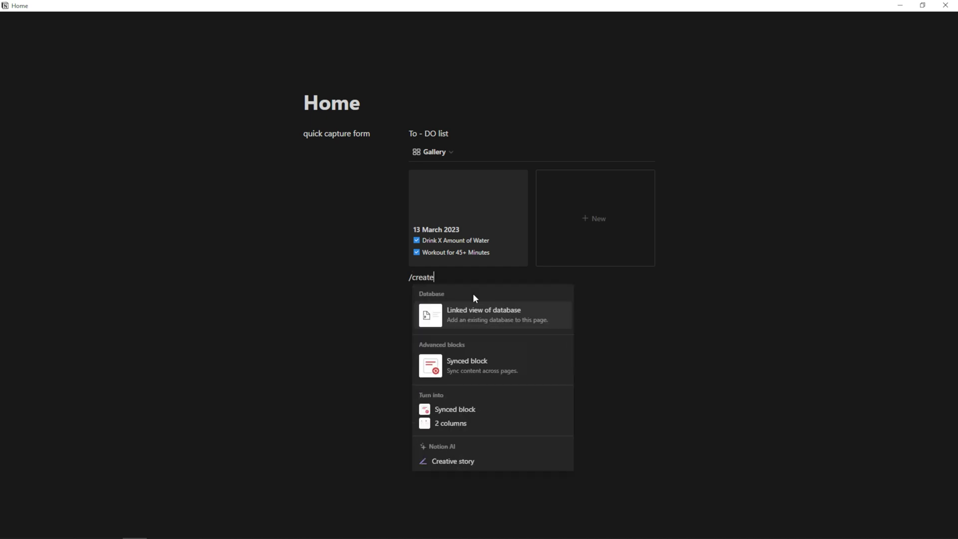
left_click(480, 311)
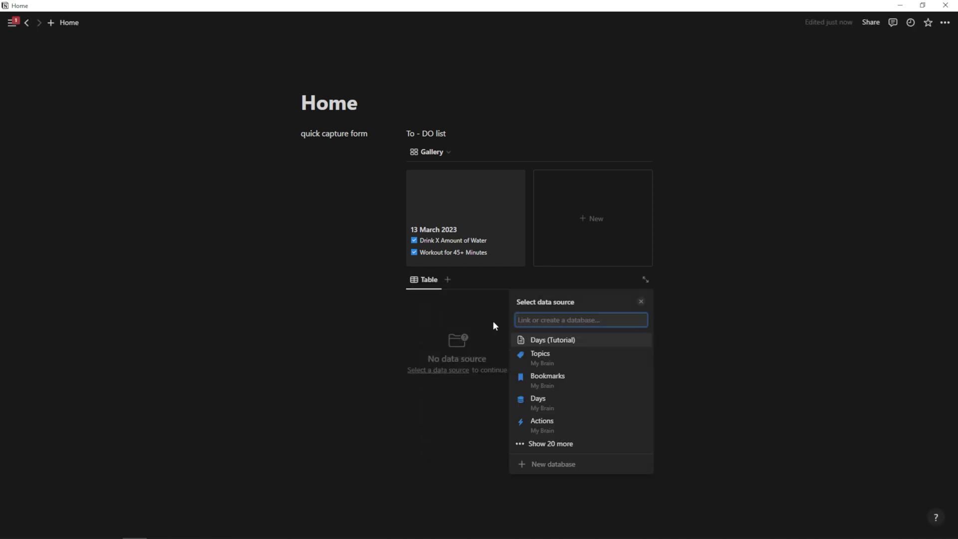
left_click(577, 264)
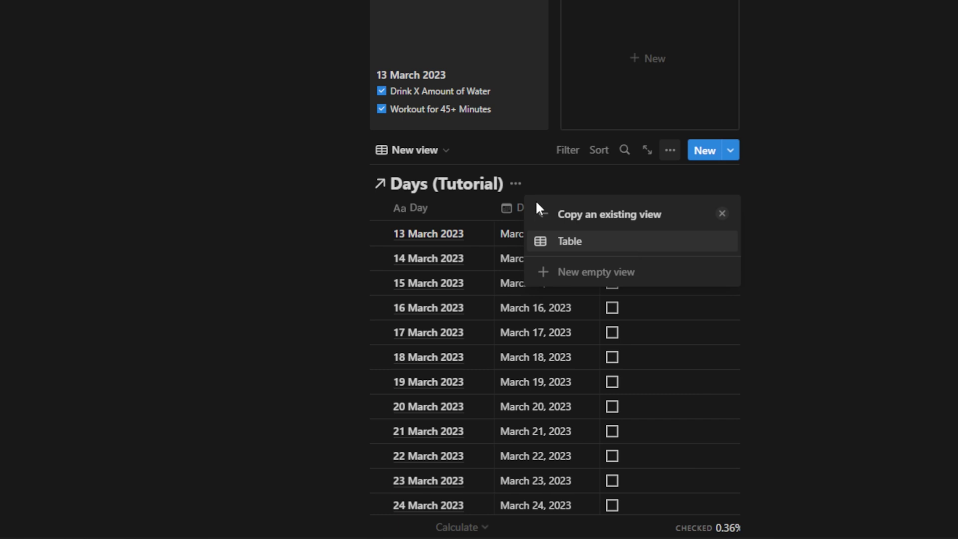
left_click(895, 210)
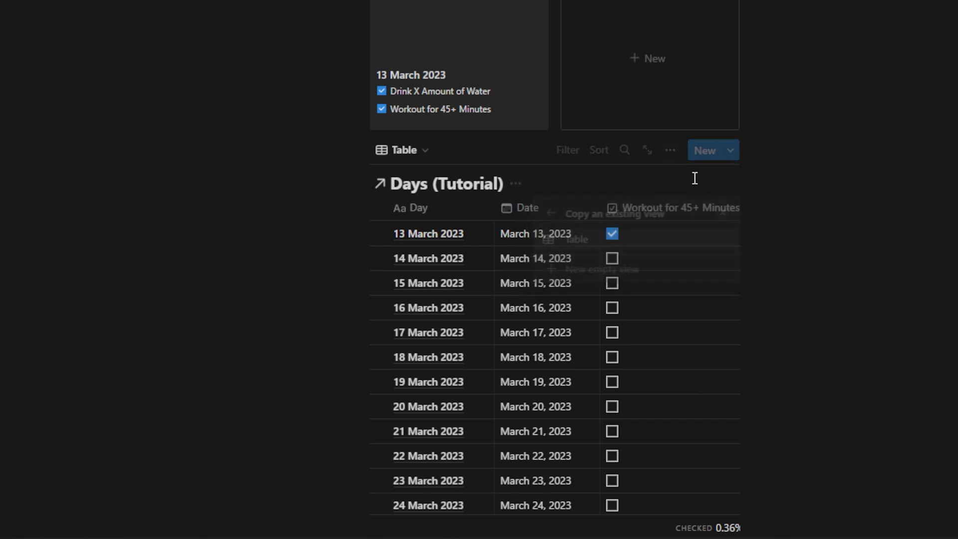
- Hide the linked table's title and filter it to Date is This day
left_click(516, 184)
left_click(505, 262)
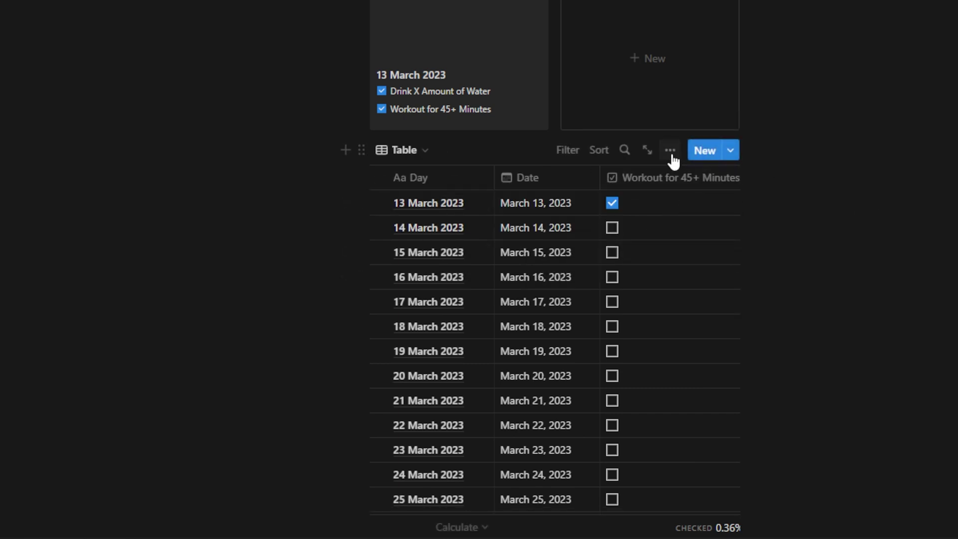
left_click(670, 150)
left_click(635, 319)
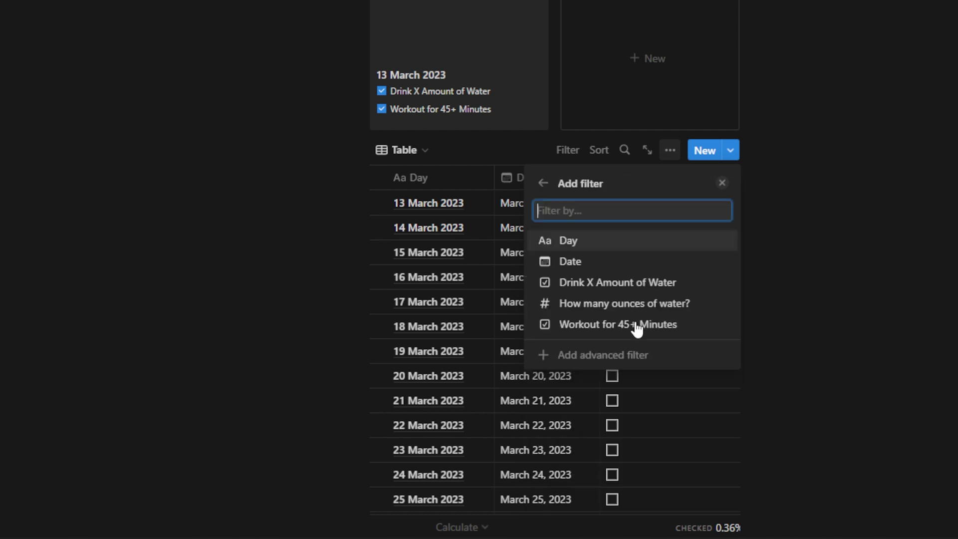
left_click(593, 264)
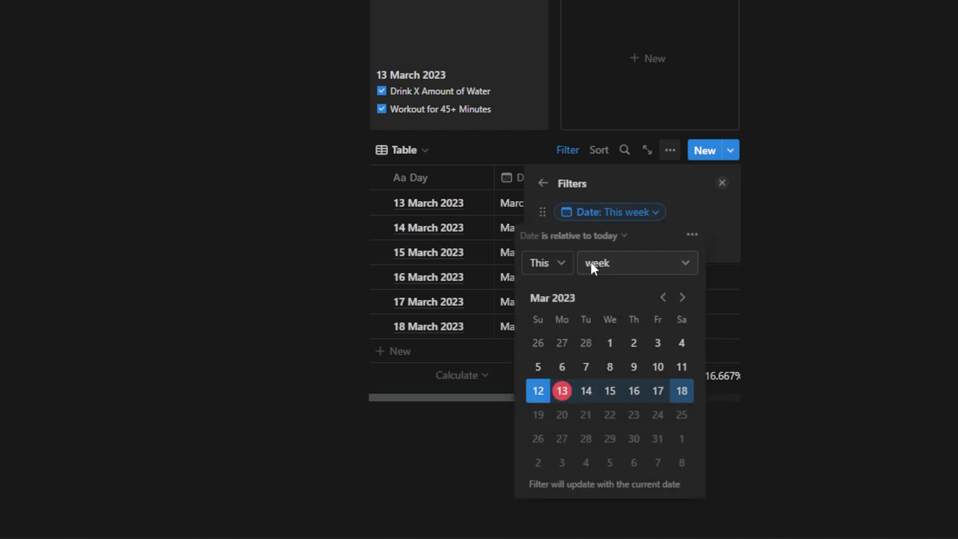
left_click(593, 265)
left_click(605, 289)
left_click(759, 233)
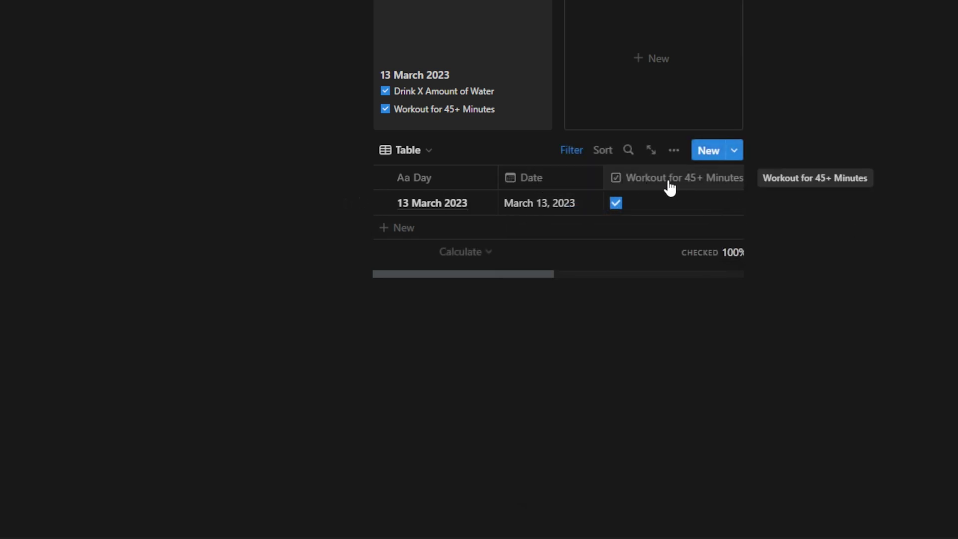
- Hide the Drink X Amount of Water, Workout for 45+ Minutes and Date columns, and narrow Day
left_click_drag(548, 274, 746, 278)
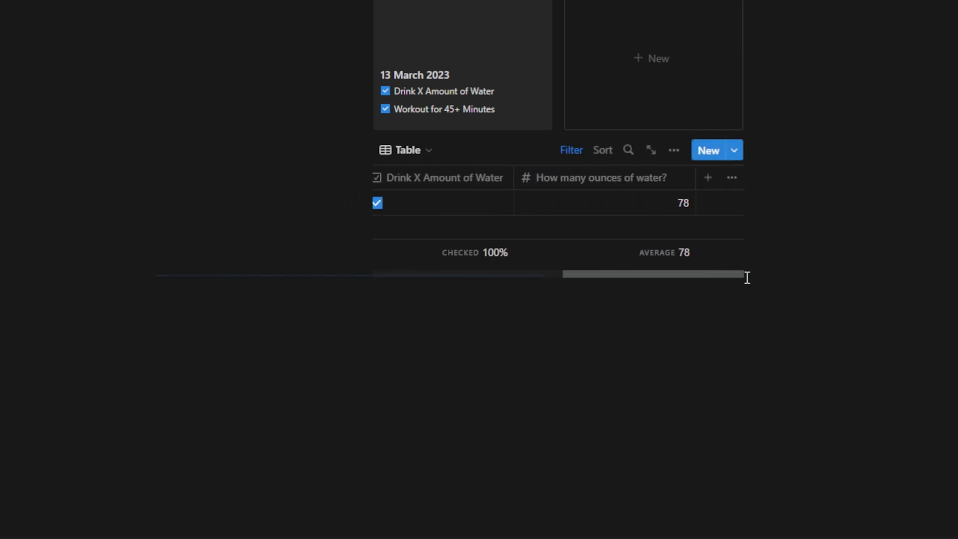
left_click(473, 179)
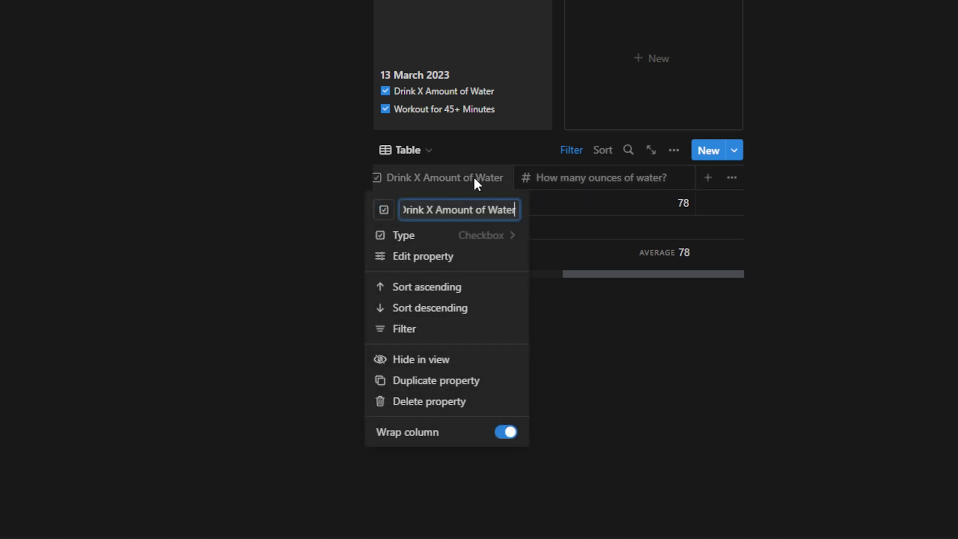
left_click(459, 367)
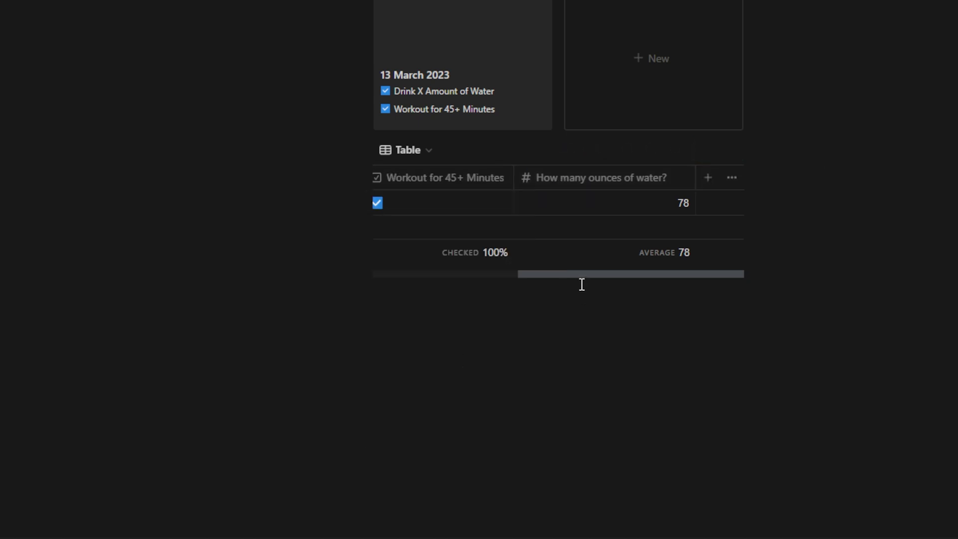
left_click(449, 178)
left_click(449, 368)
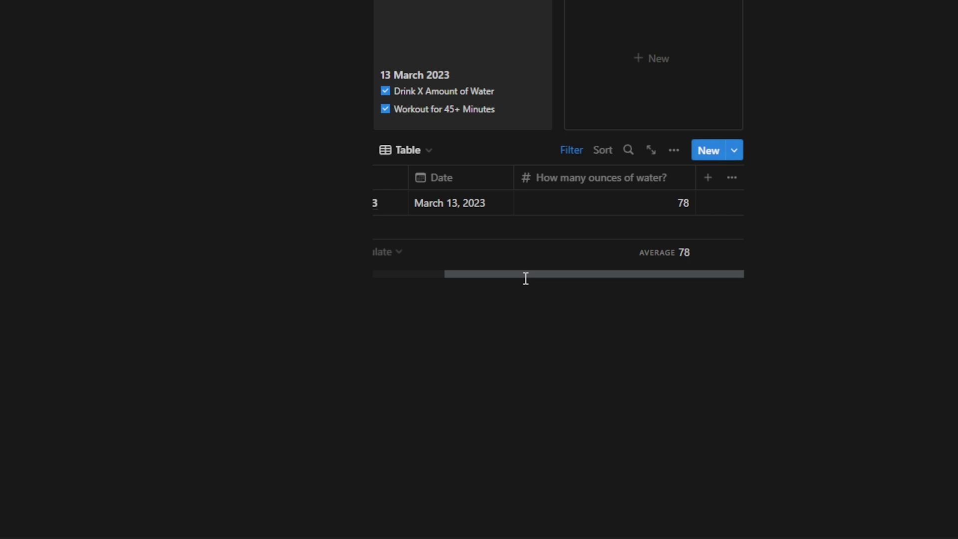
left_click(454, 178)
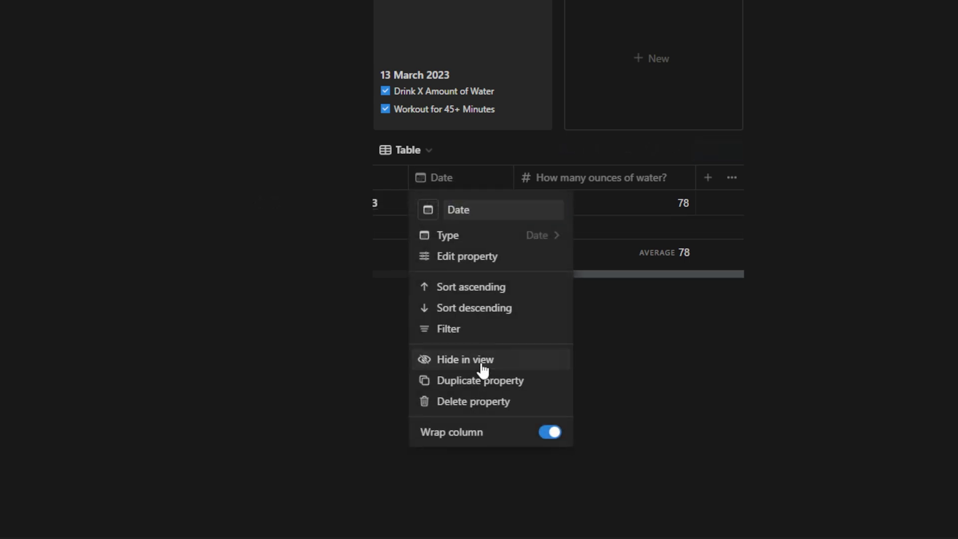
left_click(482, 367)
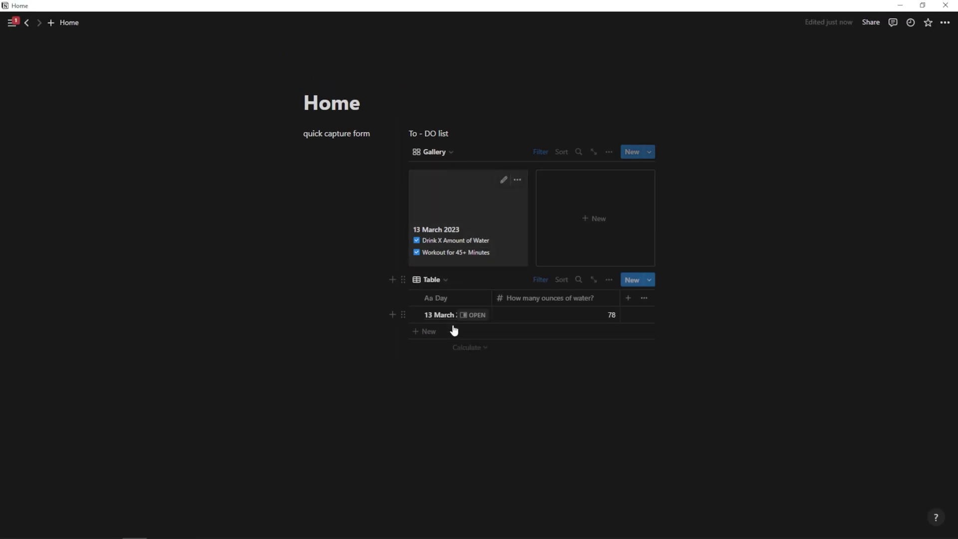
left_click_drag(485, 303, 468, 303)
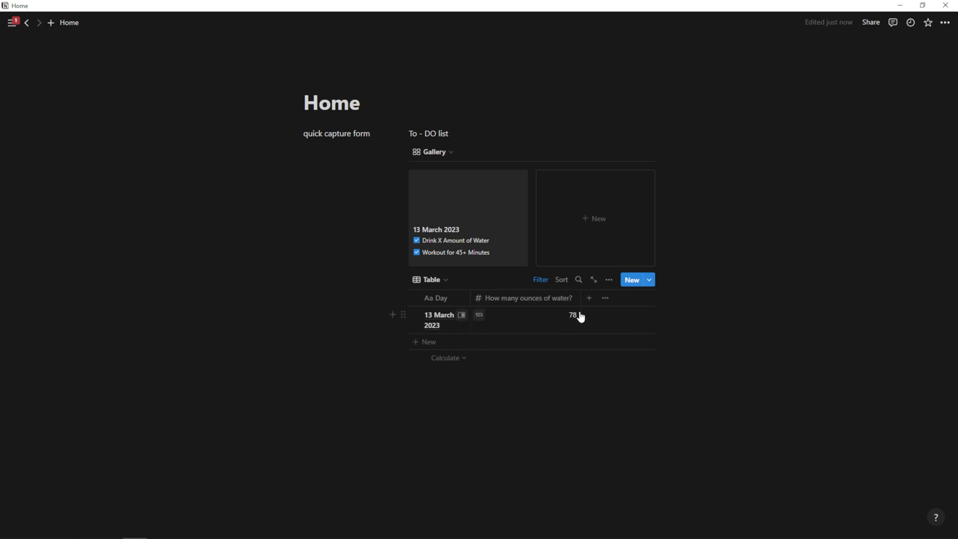
- Rename the gallery view to 'Habits'
left_click(437, 154)
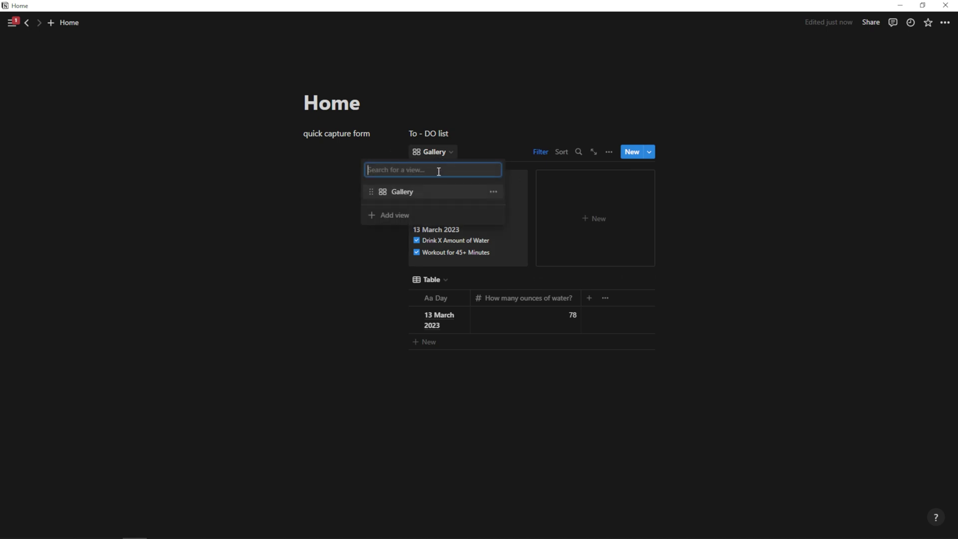
left_click(495, 192)
left_click(491, 207)
type("Habits")
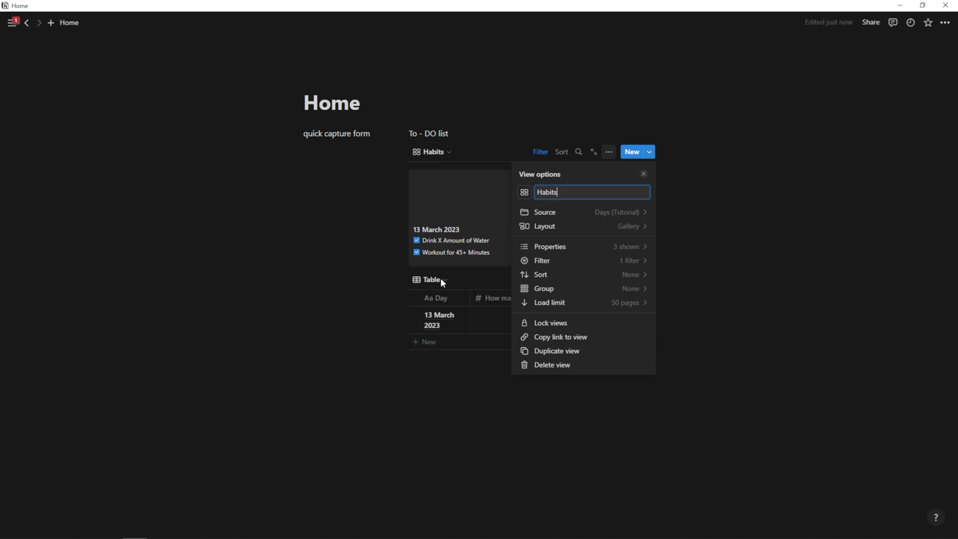
left_click(441, 277)
- Rename the linked table view to 'Metrics'
left_click(444, 279)
left_click(492, 318)
left_click(492, 333)
type("Met")
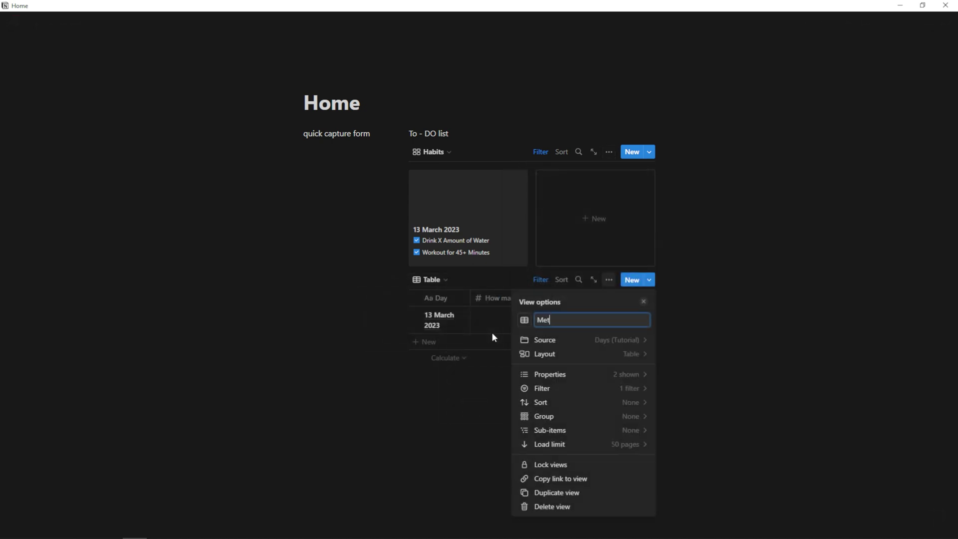
type("rics")
left_click(419, 400)
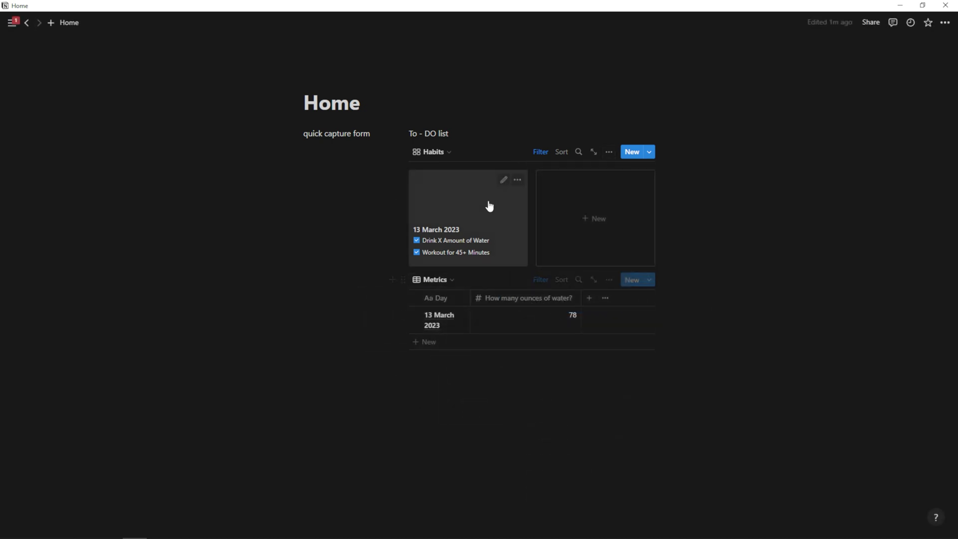